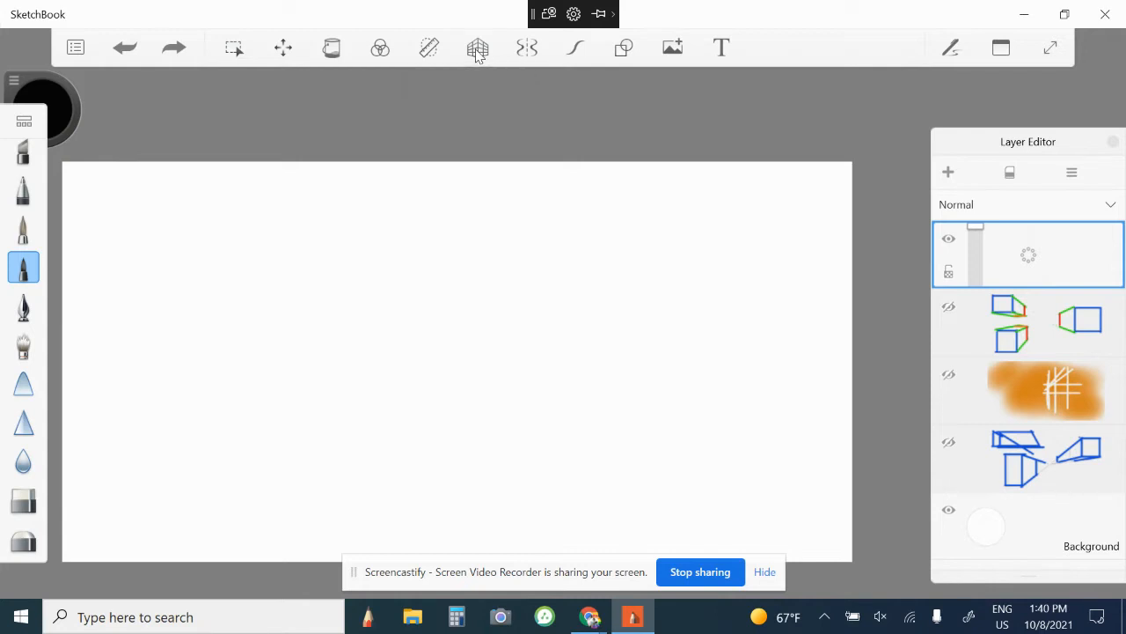
Step: Turn on the one-point perspective guides and trace the horizon line across the full canvas in black
{"action": "left_click", "coordinate": [478, 50]}
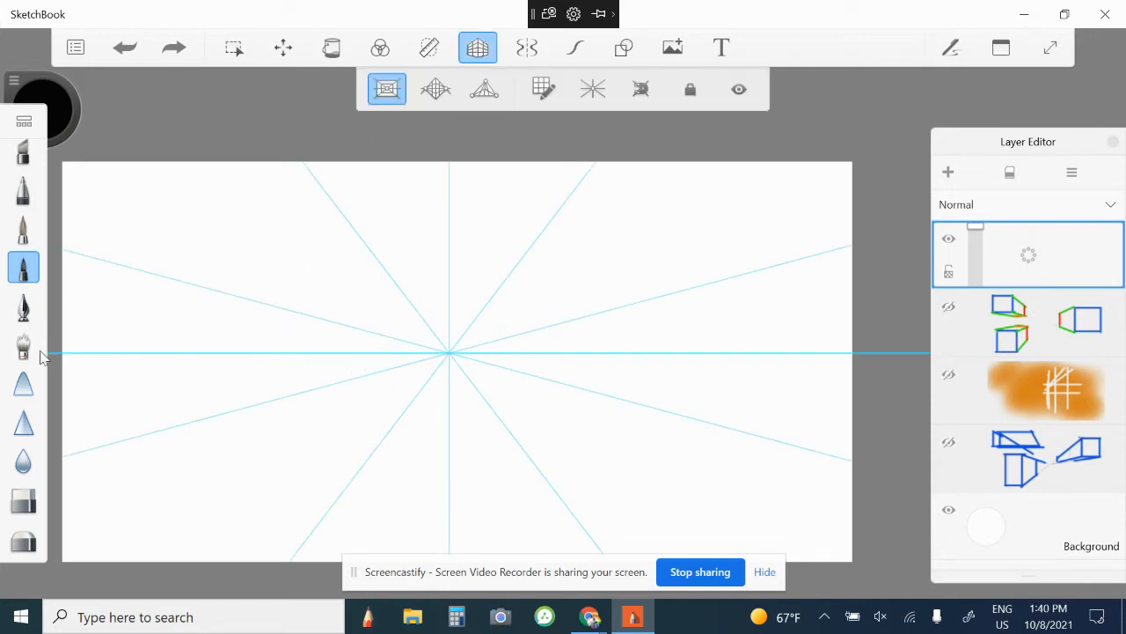
{"action": "left_click_drag", "start_coordinate": [72, 350], "coordinate": [136, 342]}
{"action": "mouse_move", "coordinate": [72, 352]}
{"action": "left_mouse_down"}
{"action": "mouse_move", "coordinate": [227, 357]}
{"action": "mouse_move", "coordinate": [840, 355]}
{"action": "mouse_move", "coordinate": [70, 352]}
{"action": "left_mouse_up"}
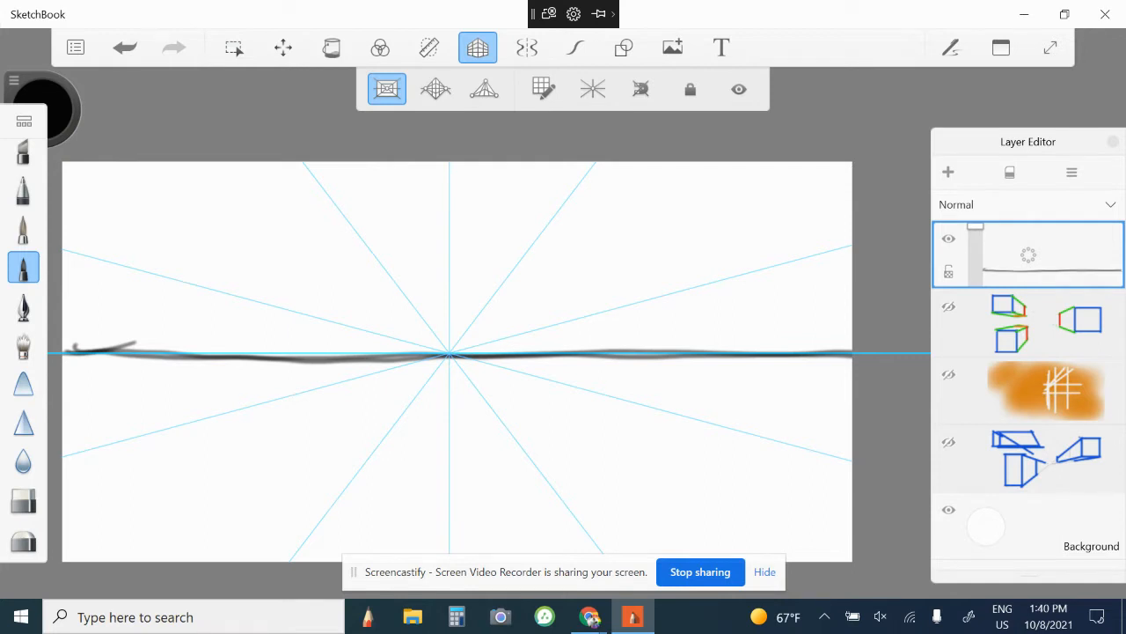
Step: Mark the vanishing point with a black dot on the horizon line and write "VP" above it
{"action": "left_click_drag", "start_coordinate": [448, 350], "coordinate": [449, 352]}
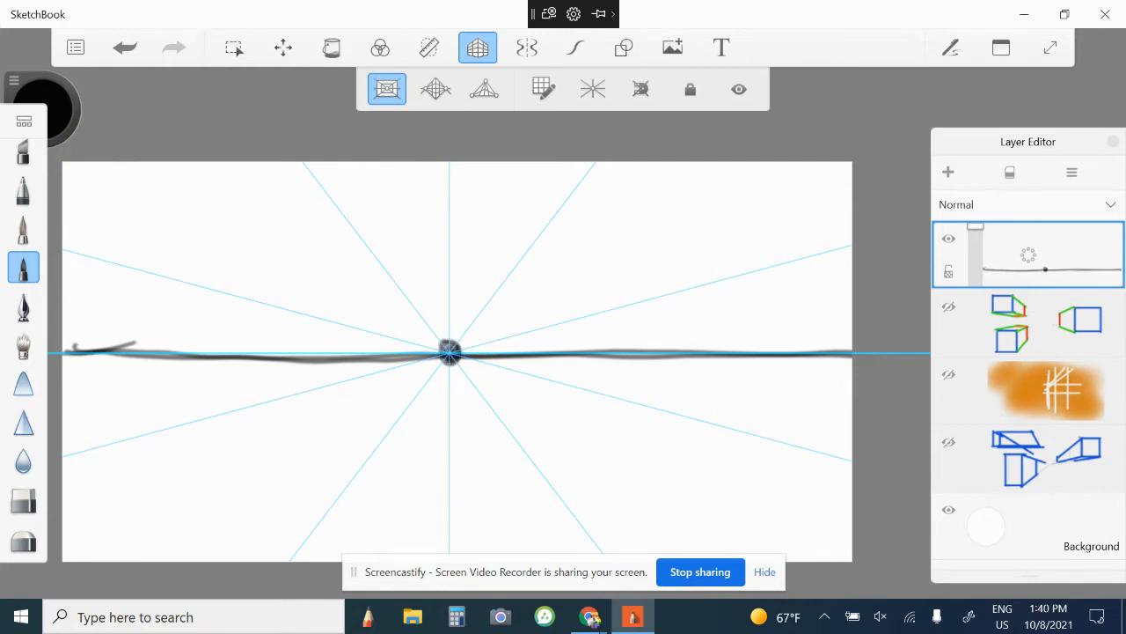
{"action": "mouse_move", "coordinate": [418, 284]}
{"action": "left_mouse_down"}
{"action": "mouse_move", "coordinate": [431, 315]}
{"action": "mouse_move", "coordinate": [446, 279]}
{"action": "mouse_move", "coordinate": [451, 320]}
{"action": "mouse_move", "coordinate": [452, 299]}
{"action": "left_mouse_up"}
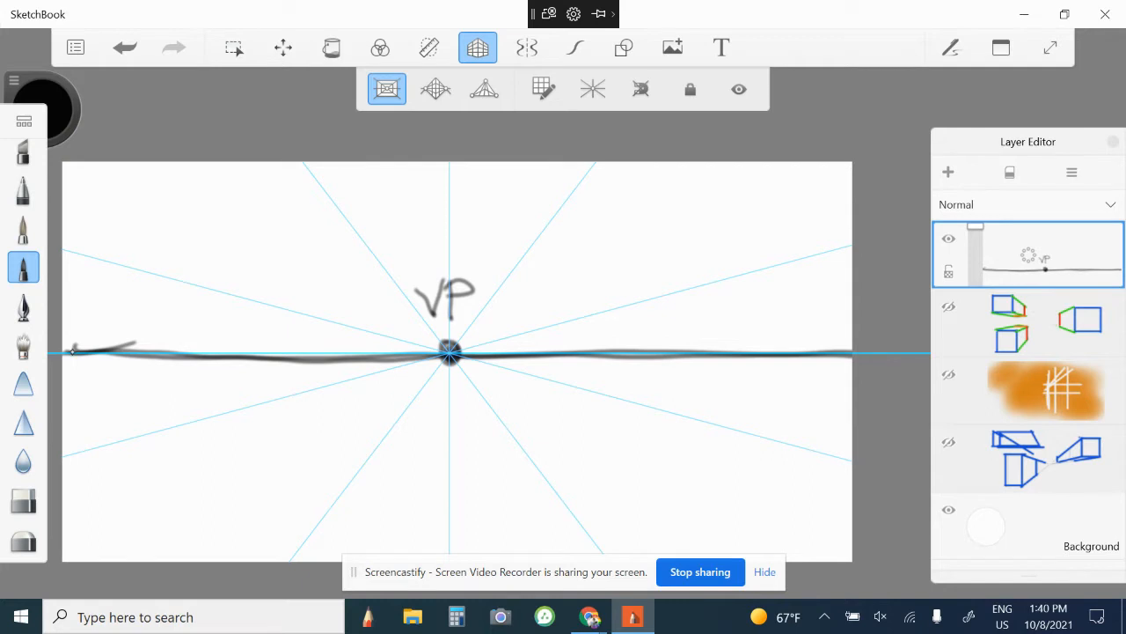
Step: Add a new layer, hide the VP layer, and turn on snapping to the vanishing point
{"action": "left_click", "coordinate": [949, 173]}
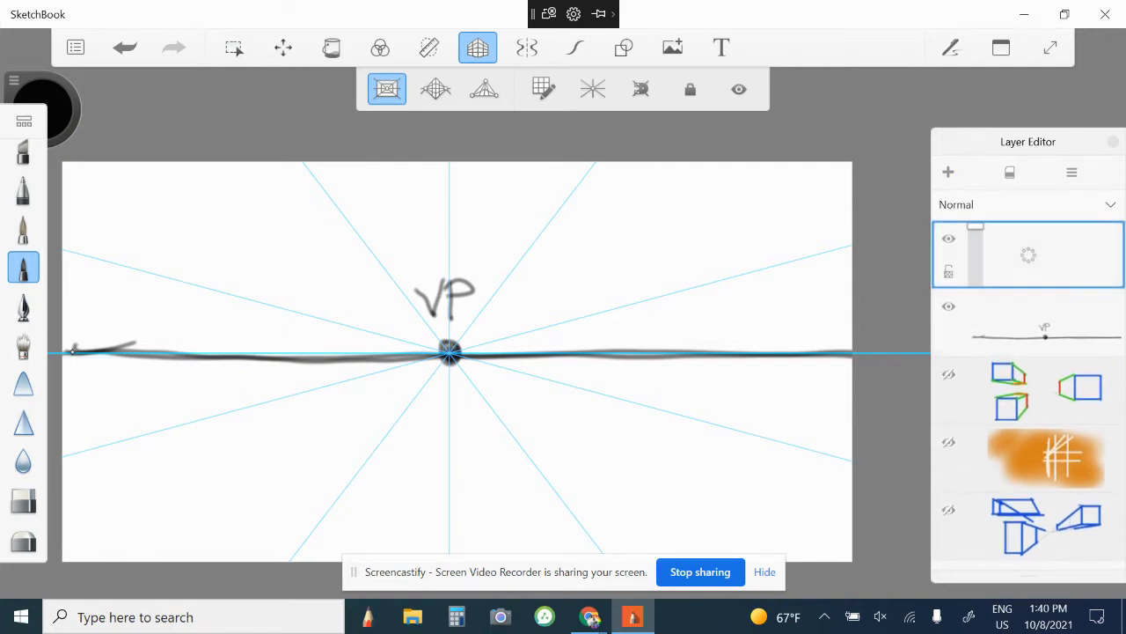
{"action": "left_click", "coordinate": [949, 307]}
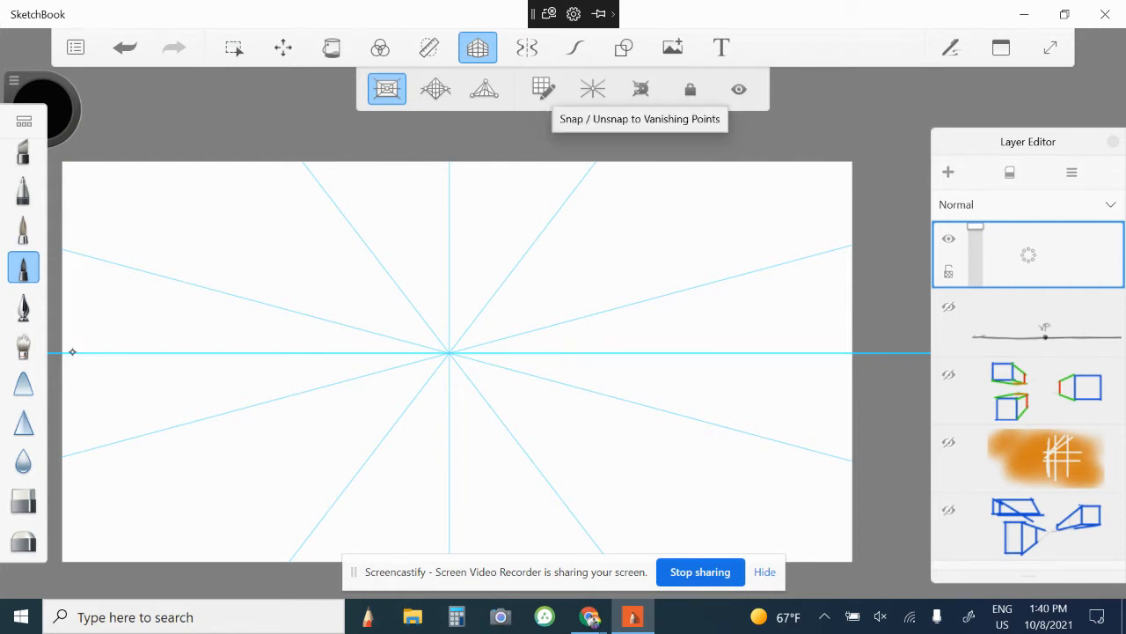
{"action": "left_click", "coordinate": [640, 89]}
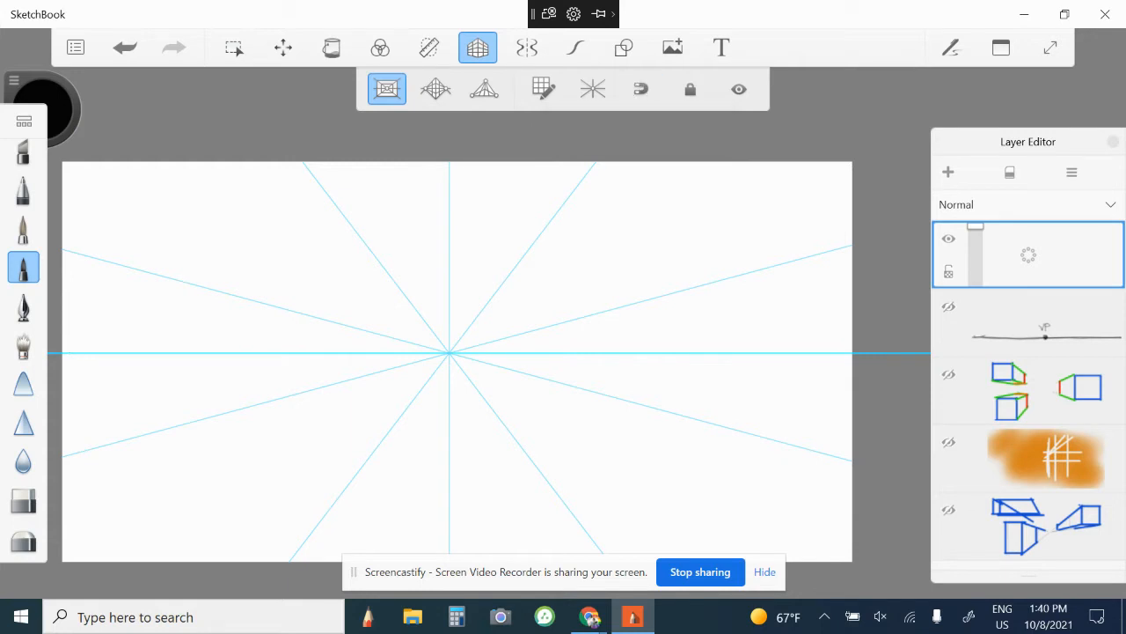
Step: Draw a vertical line left of the vanishing point, a horizontal line across it, and two lines converging to the vanishing point
{"action": "mouse_move", "coordinate": [206, 258]}
{"action": "left_mouse_down"}
{"action": "mouse_move", "coordinate": [207, 406]}
{"action": "mouse_move", "coordinate": [207, 317]}
{"action": "mouse_move", "coordinate": [206, 334]}
{"action": "left_mouse_up"}
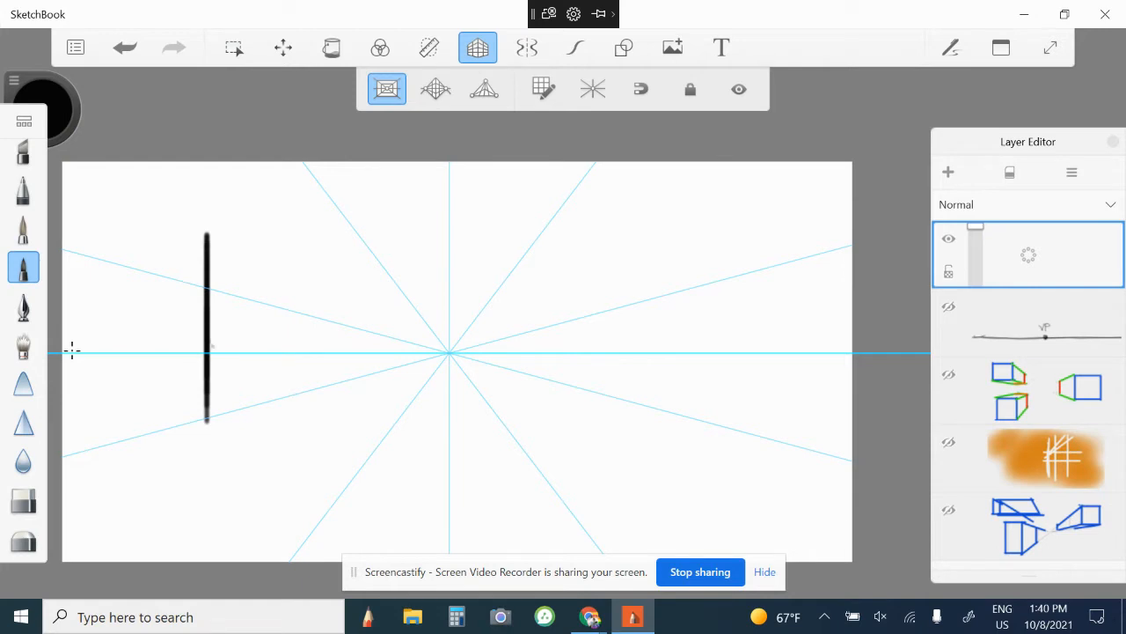
{"action": "mouse_move", "coordinate": [145, 276]}
{"action": "left_mouse_down"}
{"action": "mouse_move", "coordinate": [302, 276]}
{"action": "mouse_move", "coordinate": [128, 276]}
{"action": "left_mouse_up"}
{"action": "left_click_drag", "start_coordinate": [128, 276], "coordinate": [294, 276]}
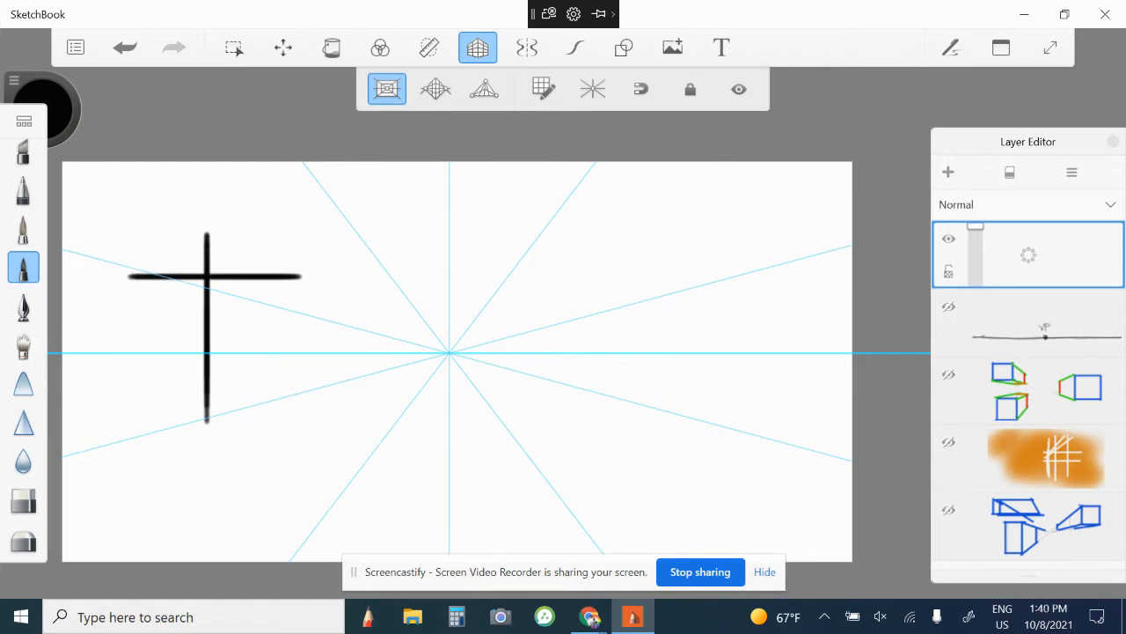
{"action": "mouse_move", "coordinate": [208, 280]}
{"action": "left_mouse_down"}
{"action": "mouse_move", "coordinate": [451, 354]}
{"action": "mouse_move", "coordinate": [209, 282]}
{"action": "left_mouse_up"}
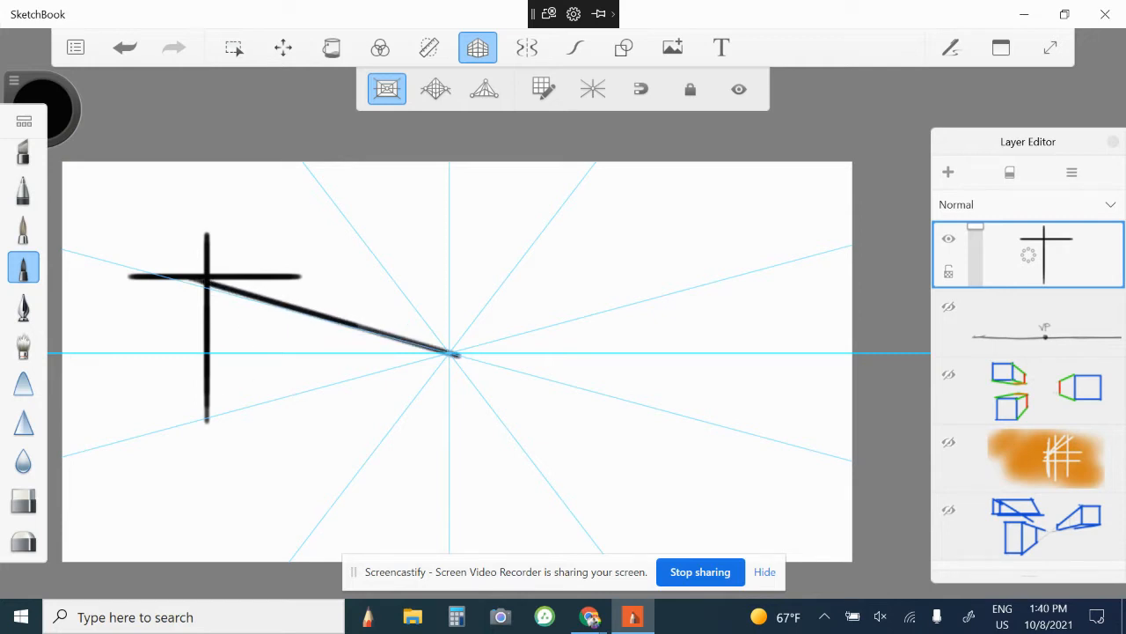
{"action": "mouse_move", "coordinate": [203, 421]}
{"action": "left_mouse_down"}
{"action": "mouse_move", "coordinate": [450, 354]}
{"action": "mouse_move", "coordinate": [204, 421]}
{"action": "mouse_move", "coordinate": [420, 357]}
{"action": "left_mouse_up"}
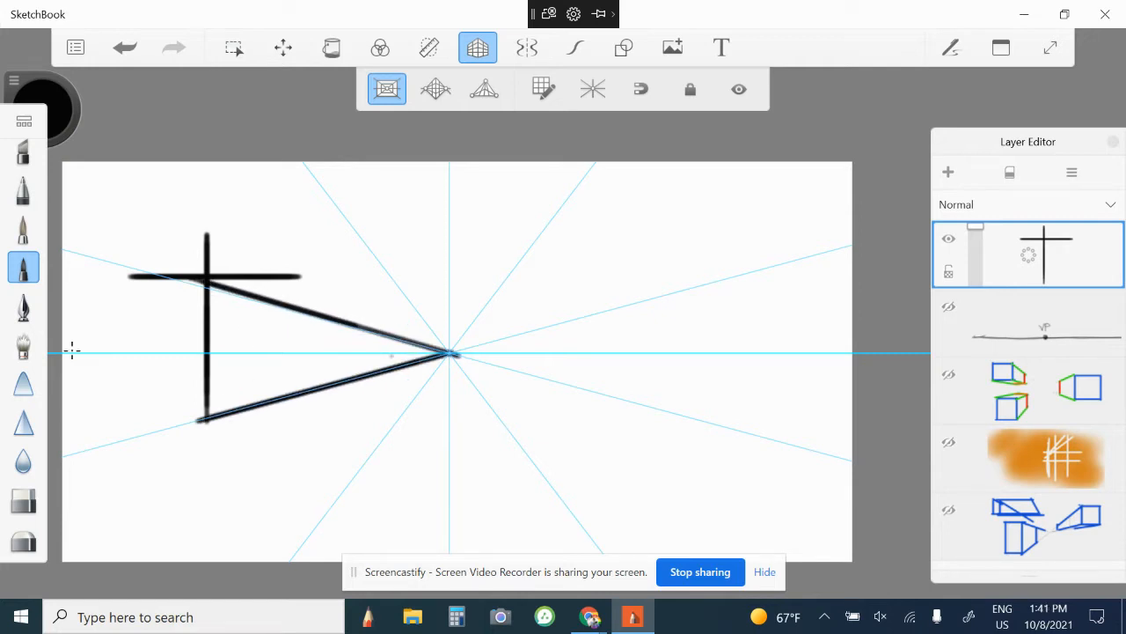
Step: Add more snapped practice lines around the vanishing point: verticals, horizontals and diagonals that converge on it
{"action": "mouse_move", "coordinate": [303, 311]}
{"action": "left_mouse_down"}
{"action": "mouse_move", "coordinate": [304, 391]}
{"action": "mouse_move", "coordinate": [303, 314]}
{"action": "left_mouse_up"}
{"action": "mouse_move", "coordinate": [144, 292]}
{"action": "left_mouse_down"}
{"action": "mouse_move", "coordinate": [143, 332]}
{"action": "mouse_move", "coordinate": [143, 246]}
{"action": "mouse_move", "coordinate": [143, 256]}
{"action": "left_mouse_up"}
{"action": "left_click_drag", "start_coordinate": [160, 489], "coordinate": [498, 331]}
{"action": "mouse_move", "coordinate": [479, 362]}
{"action": "left_mouse_down"}
{"action": "mouse_move", "coordinate": [239, 362]}
{"action": "mouse_move", "coordinate": [359, 362]}
{"action": "left_mouse_up"}
{"action": "left_click_drag", "start_coordinate": [272, 250], "coordinate": [477, 370]}
{"action": "left_click_drag", "start_coordinate": [276, 252], "coordinate": [428, 343]}
{"action": "mouse_move", "coordinate": [410, 254]}
{"action": "left_mouse_down"}
{"action": "mouse_move", "coordinate": [464, 387]}
{"action": "mouse_move", "coordinate": [702, 241]}
{"action": "left_mouse_up"}
{"action": "left_click_drag", "start_coordinate": [458, 352], "coordinate": [704, 352]}
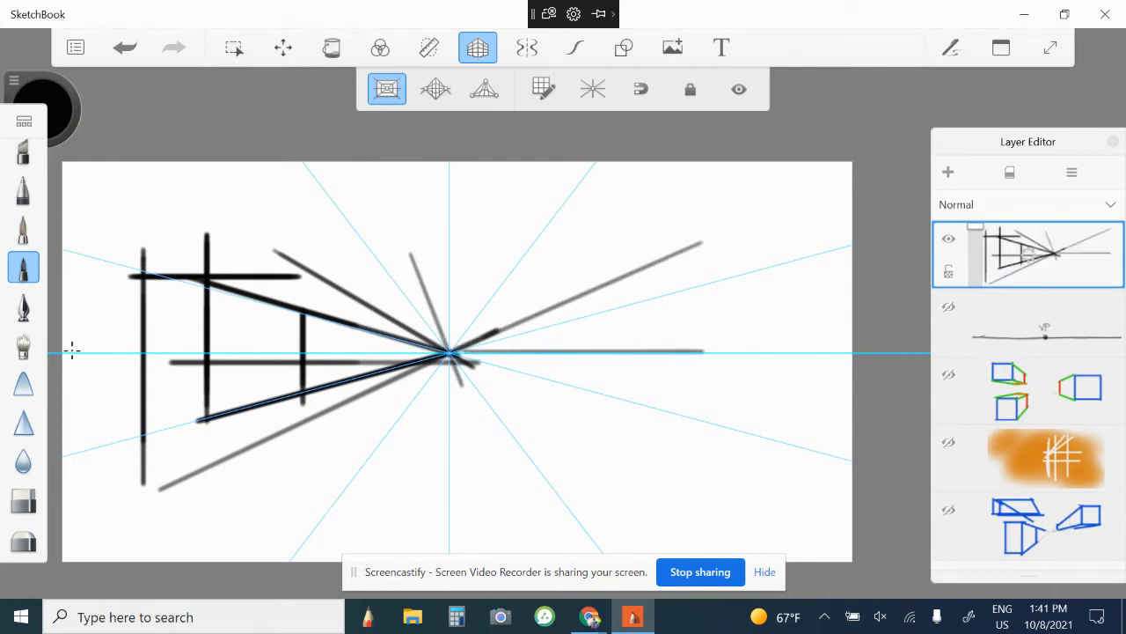
Step: On a new layer with the practice-line layer hidden, draw a rectangle above the horizon, left of the vanishing point
{"action": "left_click", "coordinate": [947, 173]}
{"action": "left_click", "coordinate": [948, 306]}
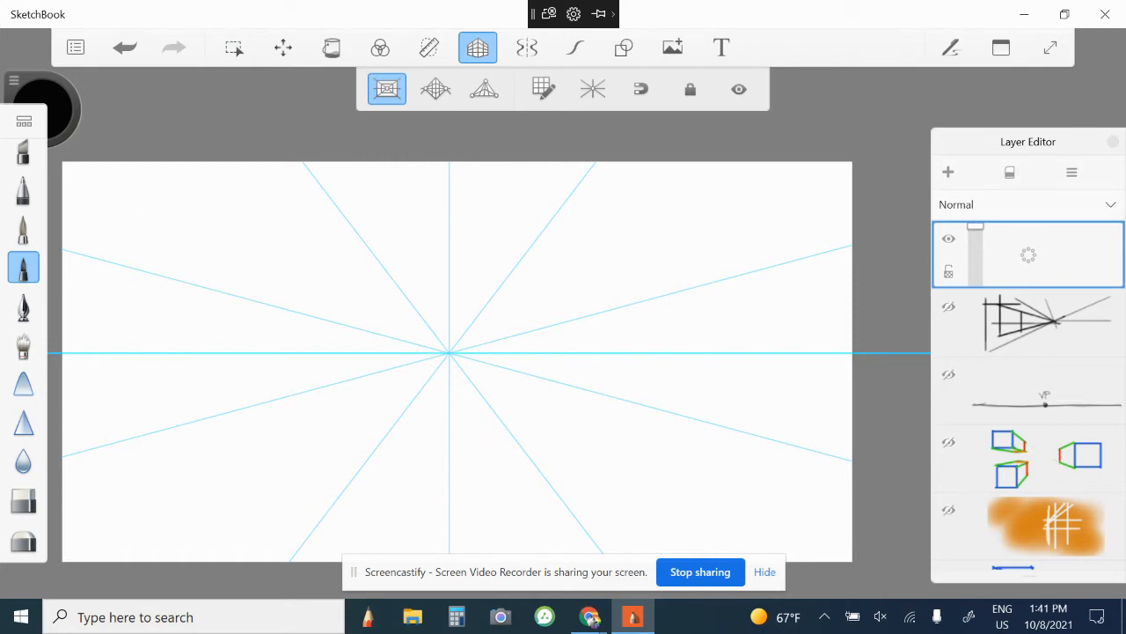
{"action": "mouse_move", "coordinate": [146, 204]}
{"action": "left_mouse_down"}
{"action": "mouse_move", "coordinate": [146, 308]}
{"action": "mouse_move", "coordinate": [288, 307]}
{"action": "left_mouse_up"}
{"action": "mouse_move", "coordinate": [152, 203]}
{"action": "left_mouse_down"}
{"action": "mouse_move", "coordinate": [293, 203]}
{"action": "mouse_move", "coordinate": [283, 309]}
{"action": "left_mouse_up"}
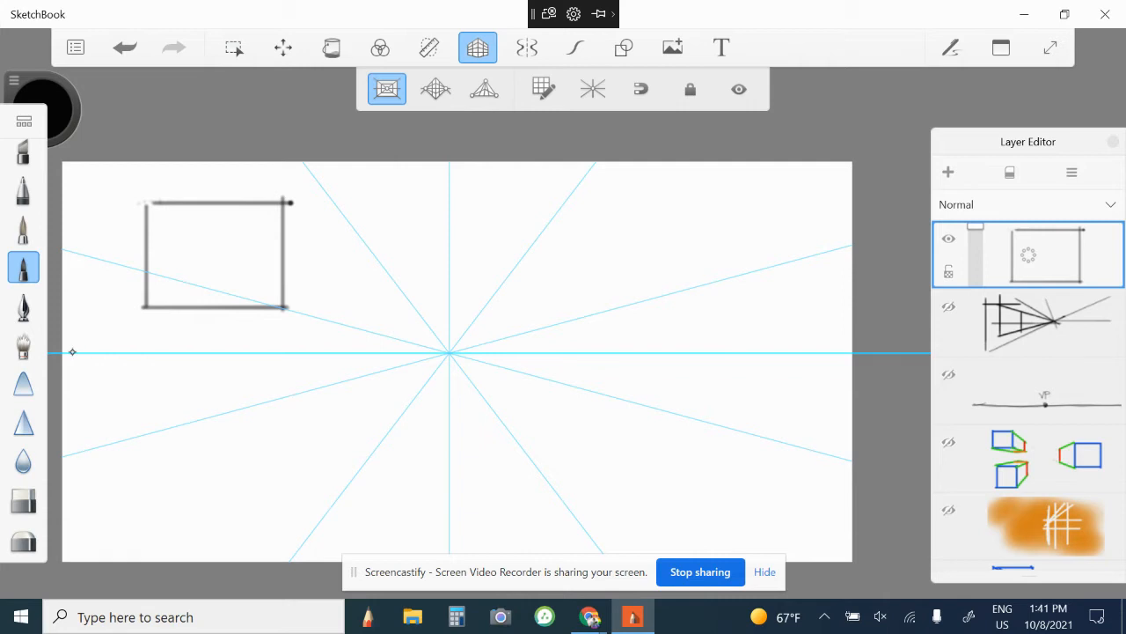
Step: Switch the brush colour to orange and dot the rectangle's lower-left, lower-right and upper-right corners
{"action": "left_click", "coordinate": [44, 110]}
{"action": "left_click", "coordinate": [131, 153]}
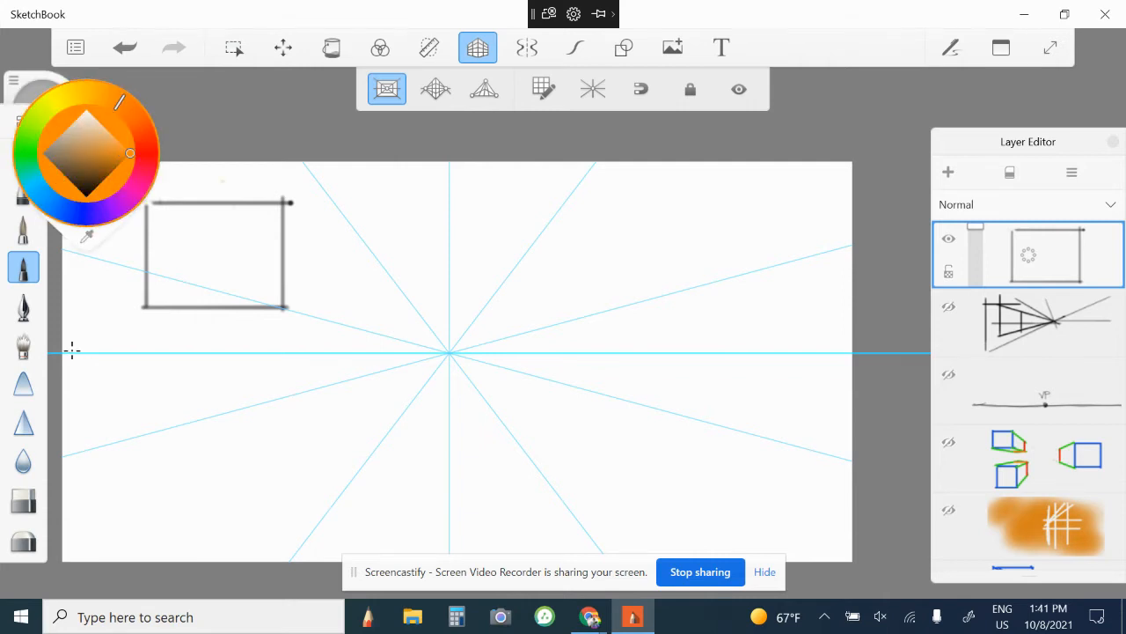
{"action": "left_click", "coordinate": [72, 350]}
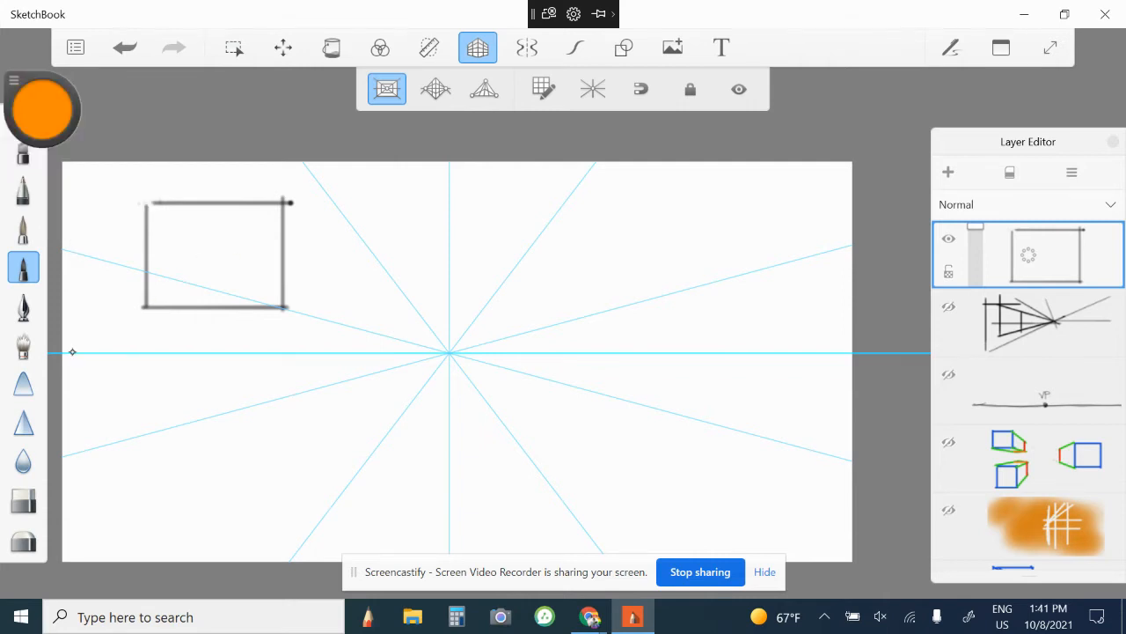
{"action": "left_click_drag", "start_coordinate": [143, 300], "coordinate": [147, 304]}
{"action": "left_click_drag", "start_coordinate": [278, 305], "coordinate": [280, 305]}
{"action": "left_click_drag", "start_coordinate": [282, 205], "coordinate": [282, 204]}
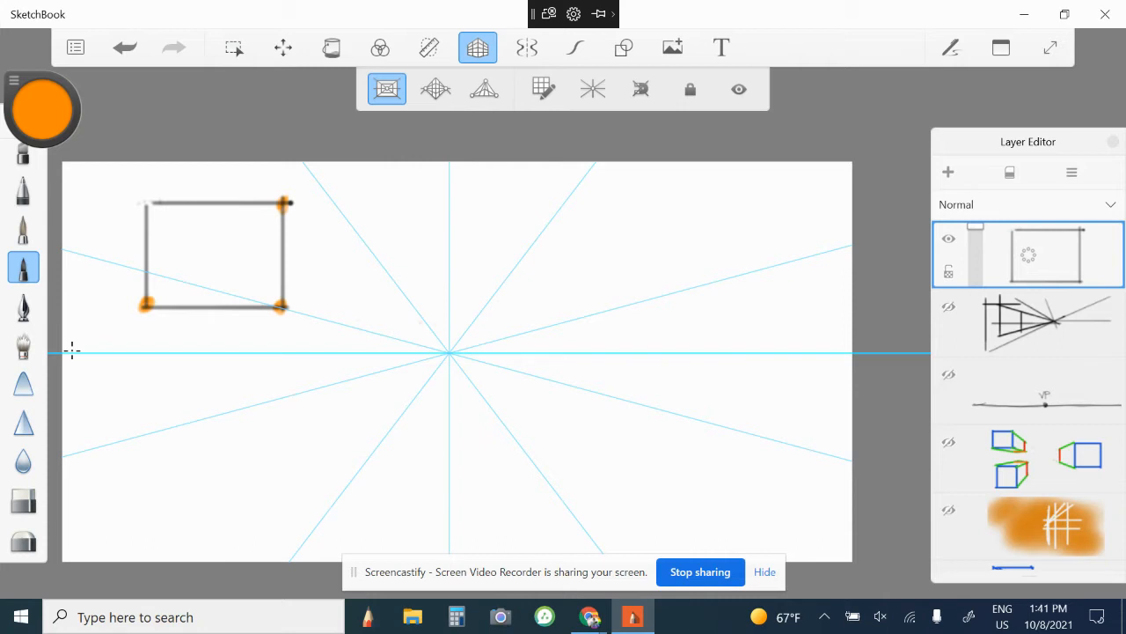
Step: Switch the colour to near-black, turn on vanishing-point snapping, and connect the three orange-marked corners to the vanishing point
{"action": "left_click", "coordinate": [43, 108]}
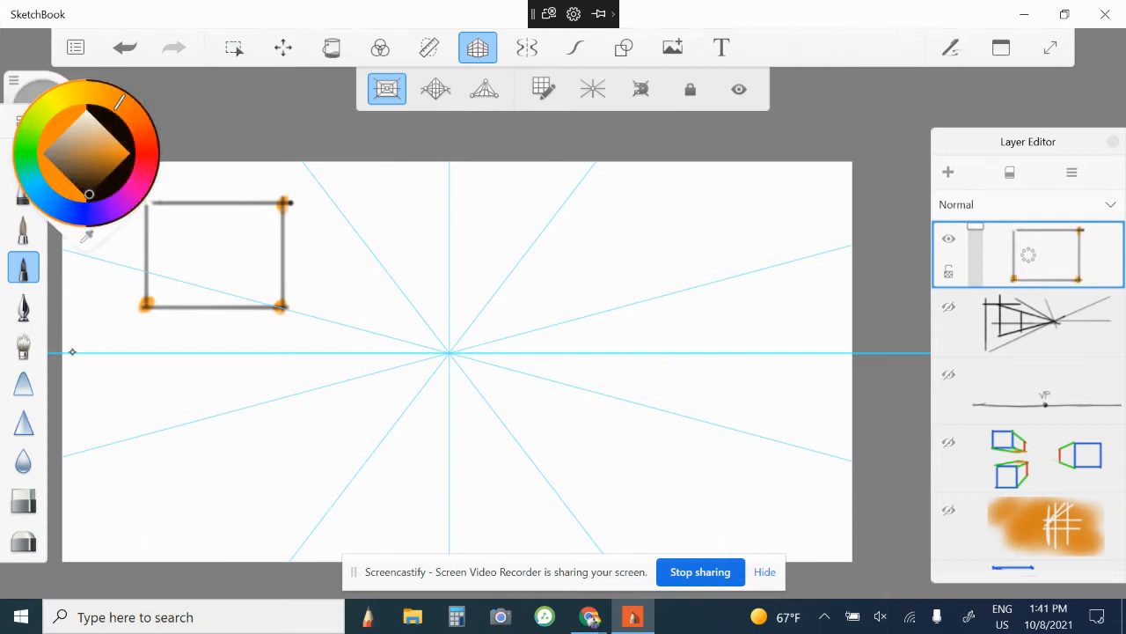
{"action": "left_click", "coordinate": [291, 321]}
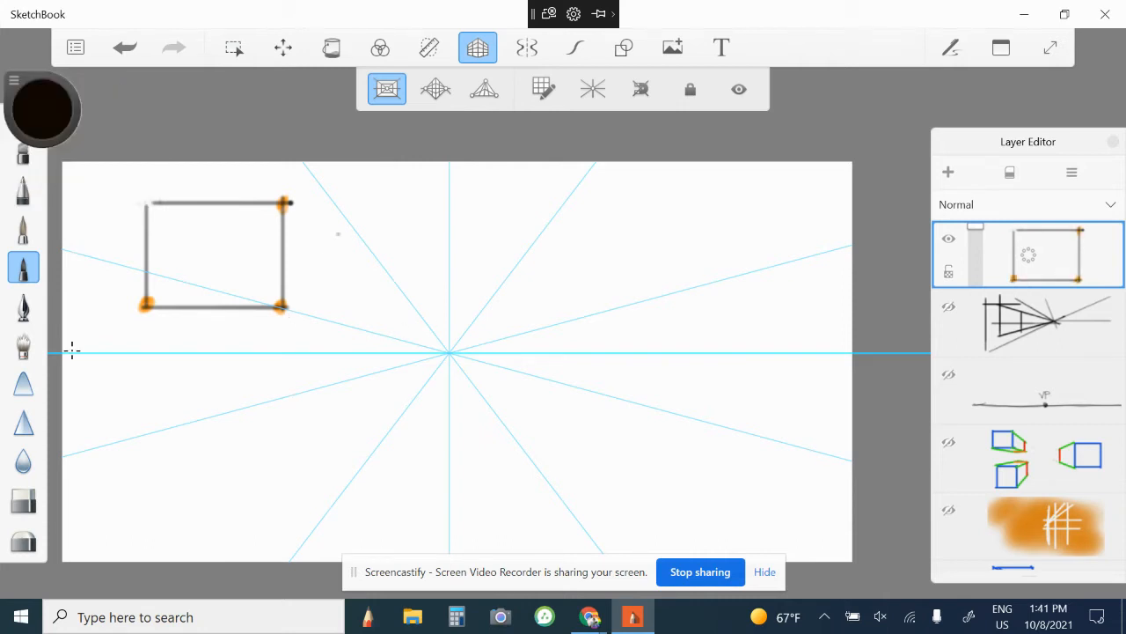
{"action": "left_click", "coordinate": [640, 88]}
{"action": "left_click_drag", "start_coordinate": [283, 203], "coordinate": [449, 352]}
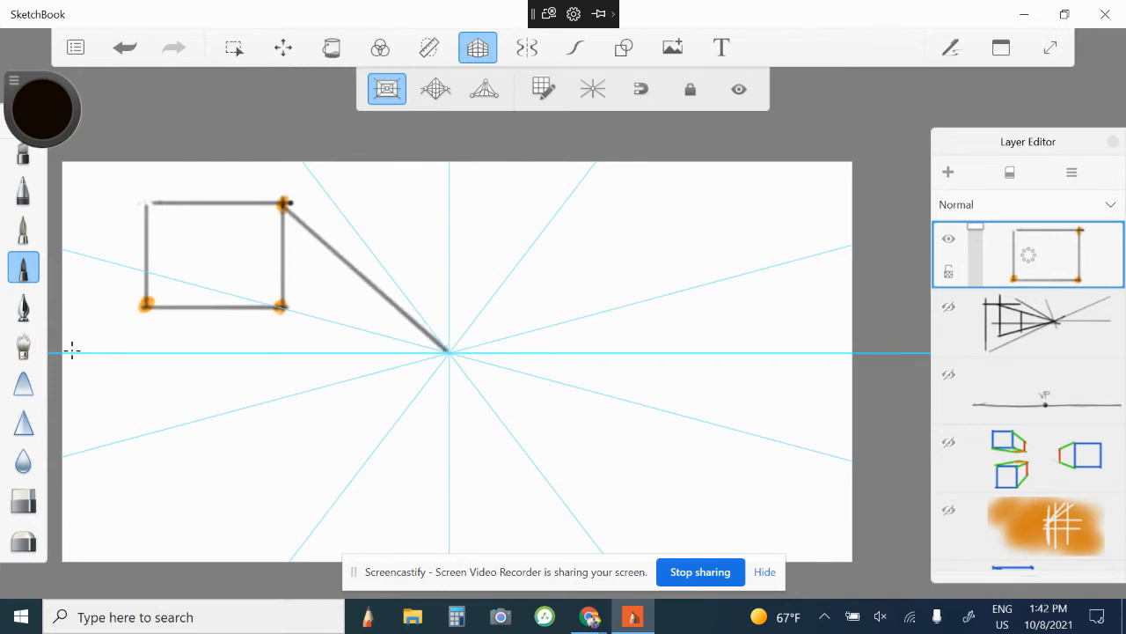
{"action": "left_click_drag", "start_coordinate": [280, 306], "coordinate": [448, 352]}
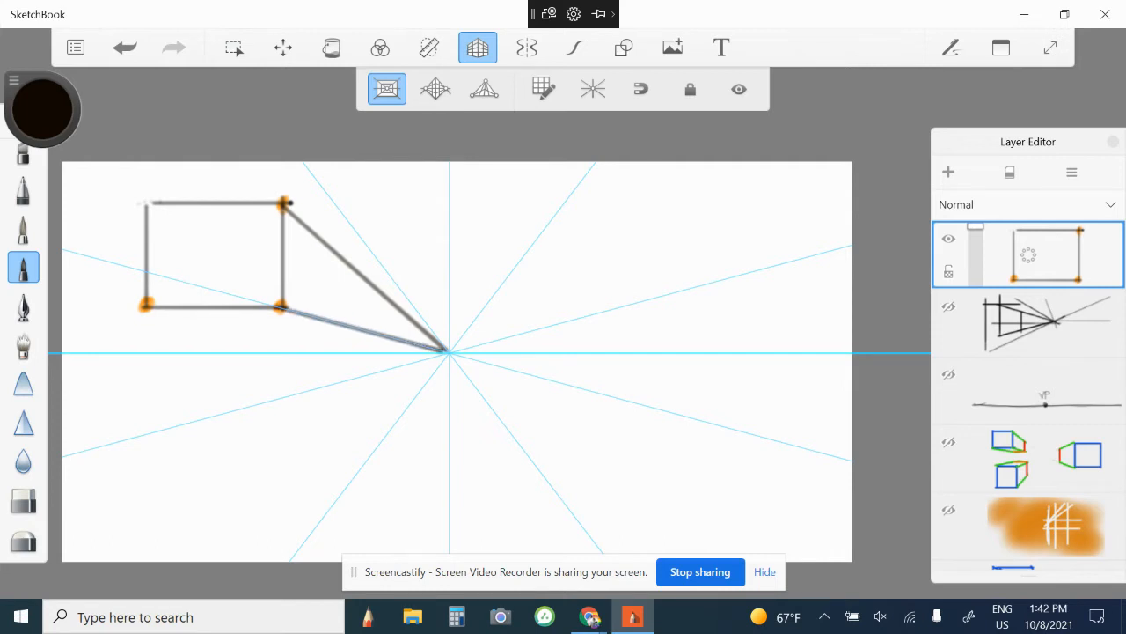
{"action": "left_click_drag", "start_coordinate": [146, 306], "coordinate": [448, 352]}
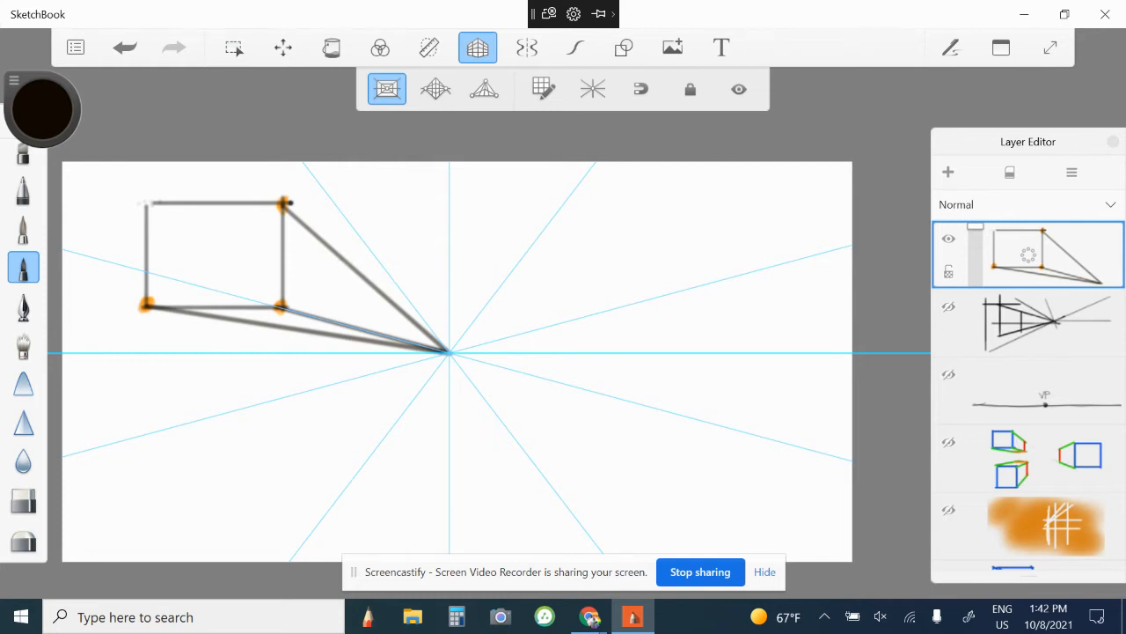
Step: Draw the box's back vertical and back bottom edges between the converging lines, and darken the rectangle's right and bottom edges
{"action": "mouse_move", "coordinate": [342, 260]}
{"action": "left_mouse_down"}
{"action": "mouse_move", "coordinate": [342, 323]}
{"action": "mouse_move", "coordinate": [343, 259]}
{"action": "left_mouse_up"}
{"action": "mouse_move", "coordinate": [284, 204]}
{"action": "left_mouse_down"}
{"action": "mouse_move", "coordinate": [283, 306]}
{"action": "mouse_move", "coordinate": [283, 207]}
{"action": "left_mouse_up"}
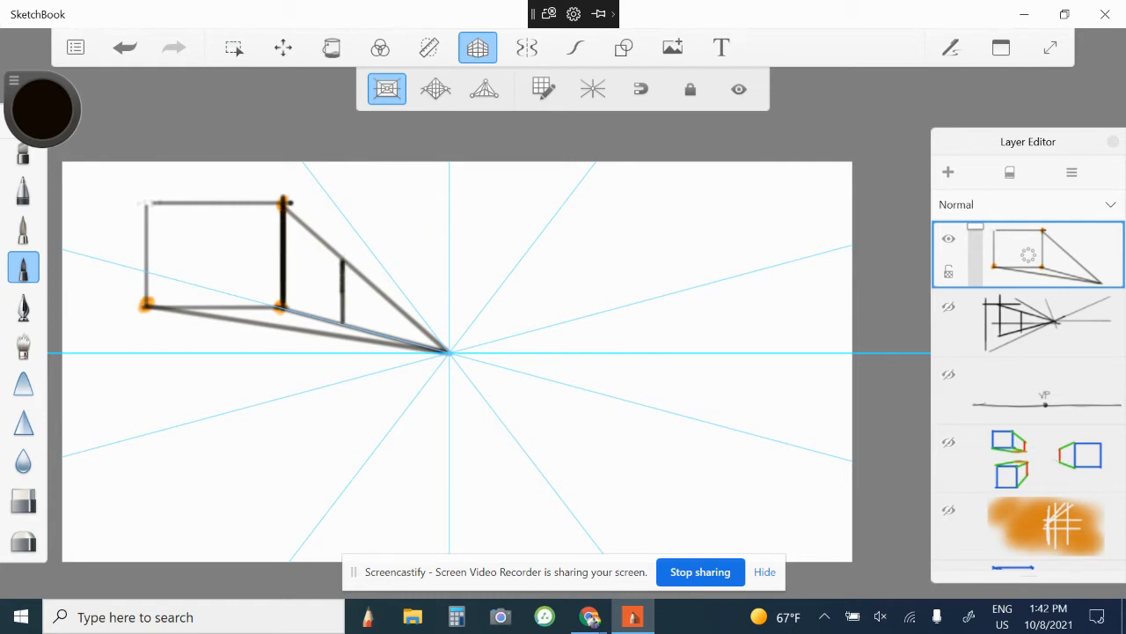
{"action": "mouse_move", "coordinate": [341, 259]}
{"action": "left_mouse_down"}
{"action": "mouse_move", "coordinate": [342, 323]}
{"action": "mouse_move", "coordinate": [342, 254]}
{"action": "left_mouse_up"}
{"action": "mouse_move", "coordinate": [151, 307]}
{"action": "left_mouse_down"}
{"action": "mouse_move", "coordinate": [278, 308]}
{"action": "mouse_move", "coordinate": [155, 308]}
{"action": "mouse_move", "coordinate": [264, 308]}
{"action": "left_mouse_up"}
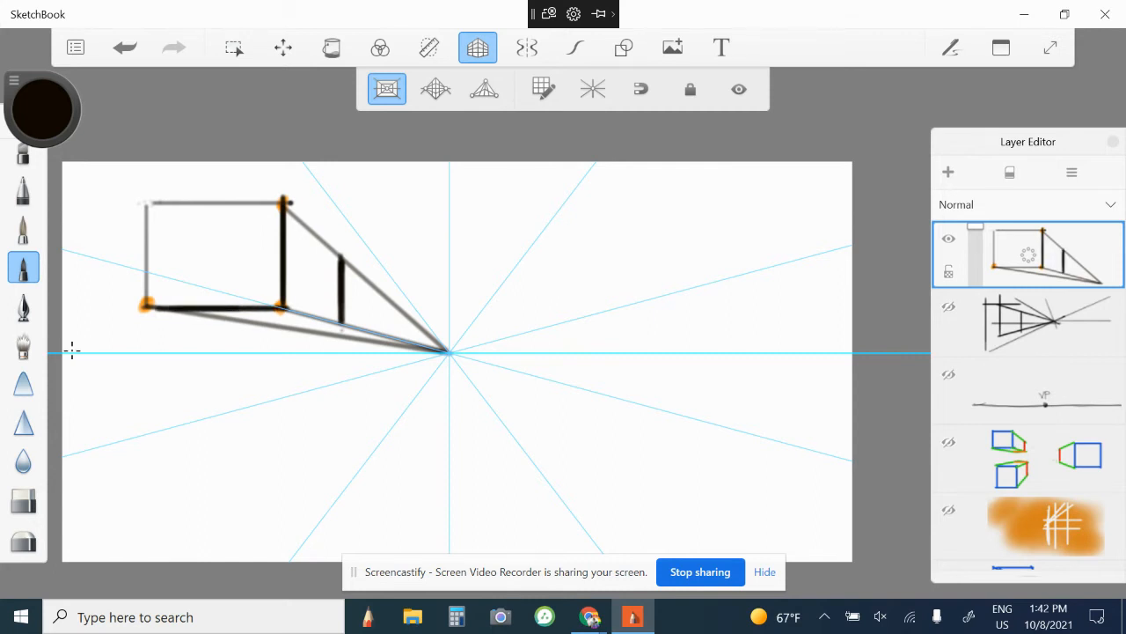
{"action": "mouse_move", "coordinate": [341, 322]}
{"action": "left_mouse_down"}
{"action": "mouse_move", "coordinate": [273, 322]}
{"action": "mouse_move", "coordinate": [320, 323]}
{"action": "left_mouse_up"}
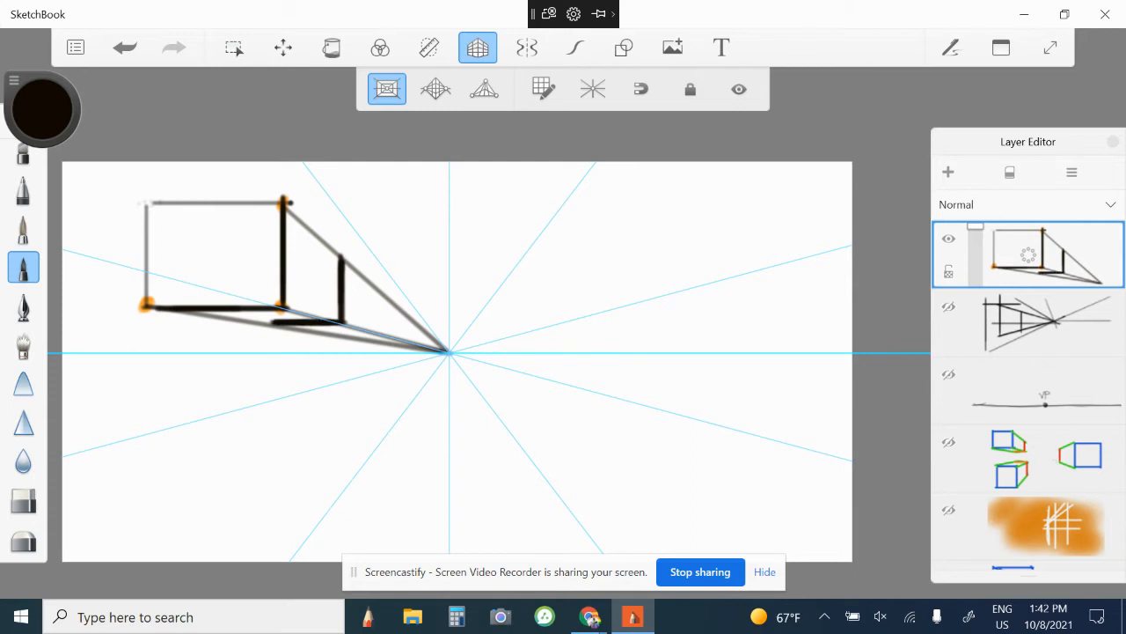
Step: Darken the box's receding edges along the converging lines and the front face's top and left edges
{"action": "mouse_move", "coordinate": [284, 203]}
{"action": "left_mouse_down"}
{"action": "mouse_move", "coordinate": [334, 250]}
{"action": "mouse_move", "coordinate": [298, 215]}
{"action": "left_mouse_up"}
{"action": "mouse_move", "coordinate": [141, 200]}
{"action": "left_mouse_down"}
{"action": "mouse_move", "coordinate": [286, 200]}
{"action": "mouse_move", "coordinate": [142, 200]}
{"action": "mouse_move", "coordinate": [152, 308]}
{"action": "mouse_move", "coordinate": [152, 206]}
{"action": "left_mouse_up"}
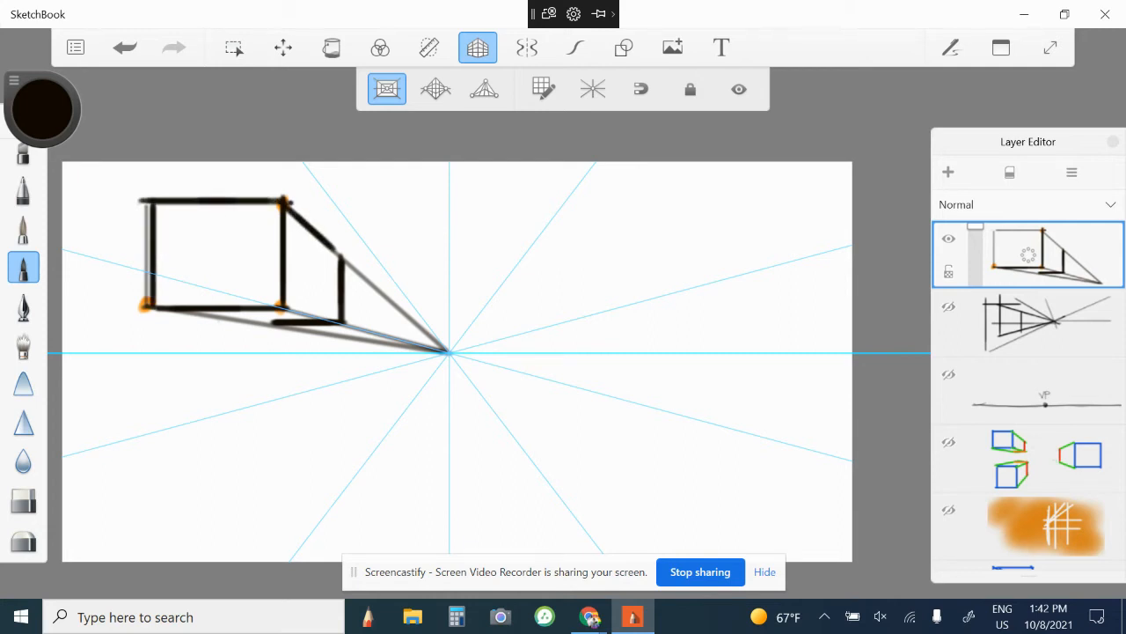
{"action": "mouse_move", "coordinate": [154, 309]}
{"action": "left_mouse_down"}
{"action": "mouse_move", "coordinate": [285, 327]}
{"action": "mouse_move", "coordinate": [192, 312]}
{"action": "mouse_move", "coordinate": [333, 319]}
{"action": "mouse_move", "coordinate": [292, 308]}
{"action": "left_mouse_up"}
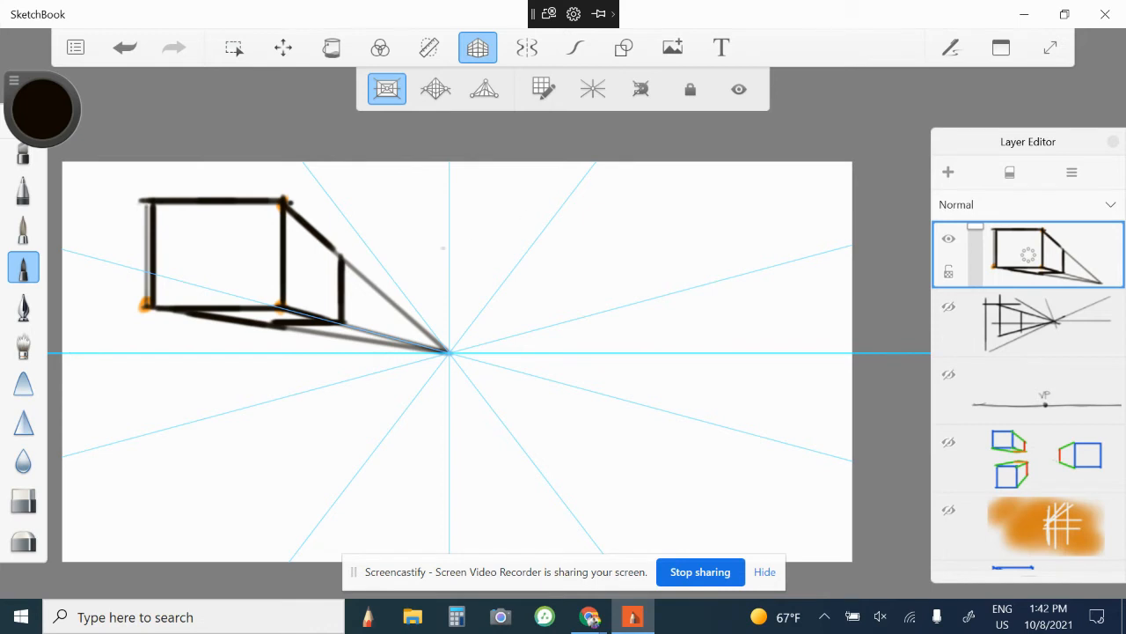
Step: Sketch an arrow to the excess upper converging line without snapping, and erase part of that line with the hard eraser and snapping on
{"action": "left_click_drag", "start_coordinate": [411, 290], "coordinate": [444, 249]}
{"action": "mouse_move", "coordinate": [397, 271]}
{"action": "left_mouse_down"}
{"action": "mouse_move", "coordinate": [393, 298]}
{"action": "mouse_move", "coordinate": [448, 291]}
{"action": "left_mouse_up"}
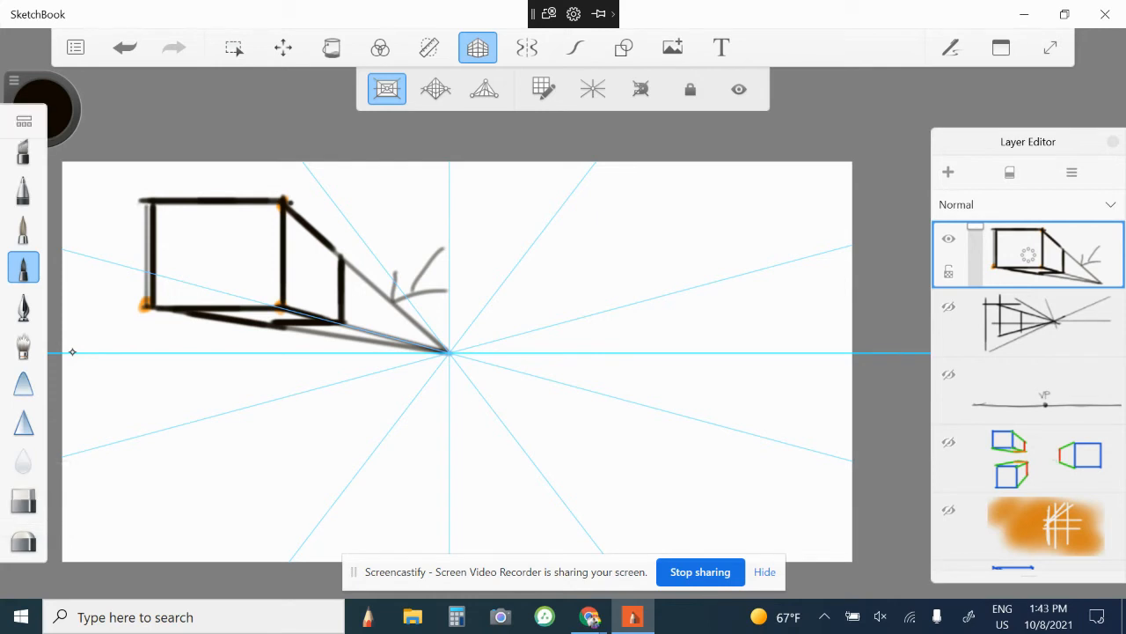
{"action": "left_click_drag", "start_coordinate": [23, 461], "coordinate": [23, 567]}
{"action": "left_click_drag", "start_coordinate": [23, 528], "coordinate": [24, 413]}
{"action": "left_click", "coordinate": [24, 499]}
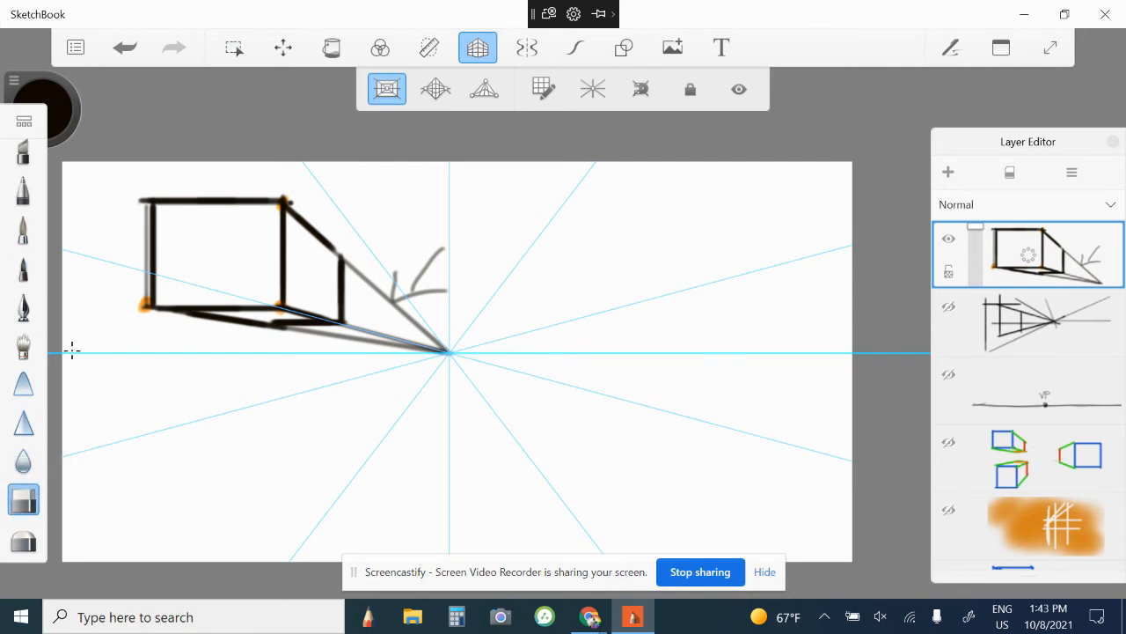
{"action": "left_click", "coordinate": [640, 89]}
{"action": "left_click_drag", "start_coordinate": [364, 280], "coordinate": [423, 329]}
{"action": "left_click", "coordinate": [396, 278]}
{"action": "left_click", "coordinate": [419, 278]}
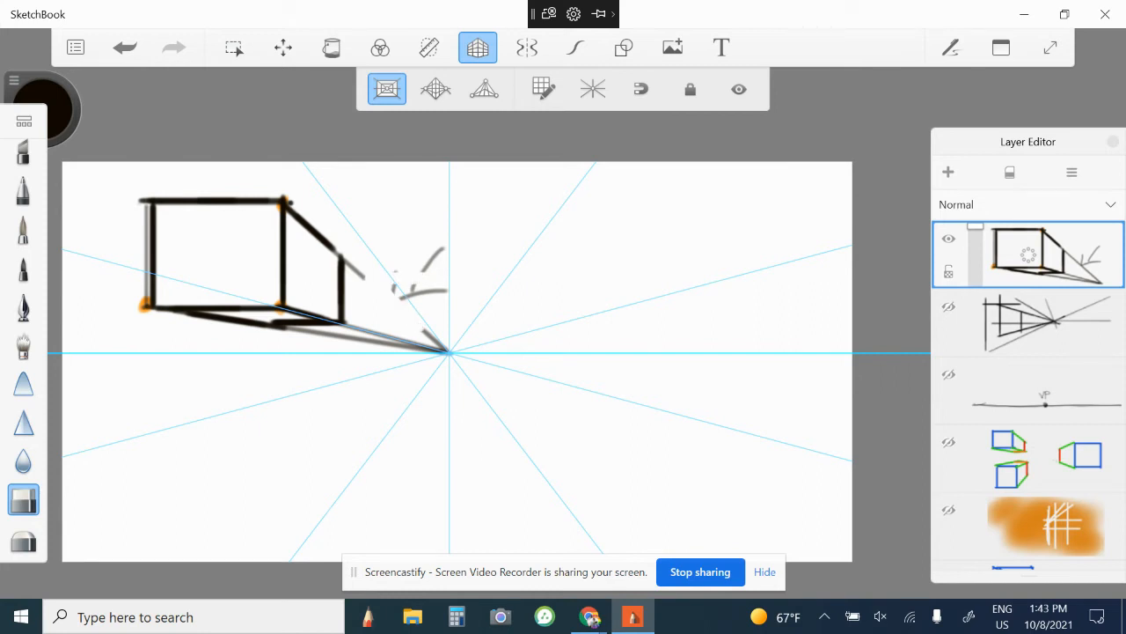
Step: Show and select the orange painted layer, and erase snapped diagonal, vertical and horizontal lines below the horizon, left of the vanishing point
{"action": "left_click", "coordinate": [948, 509]}
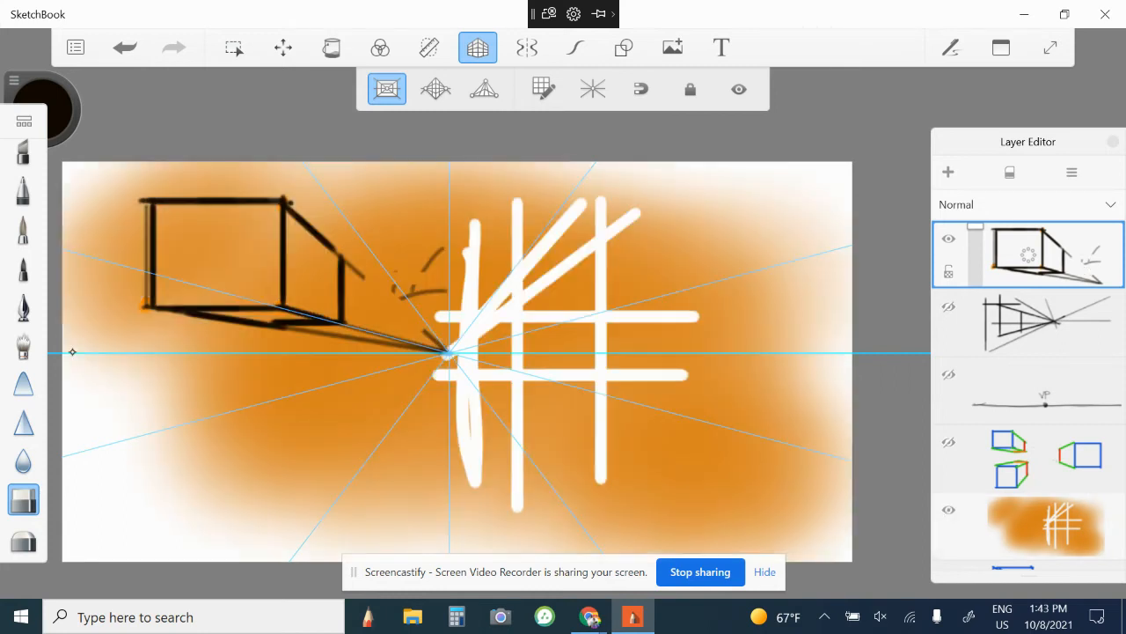
{"action": "left_click", "coordinate": [1045, 526]}
{"action": "left_click_drag", "start_coordinate": [193, 428], "coordinate": [366, 379]}
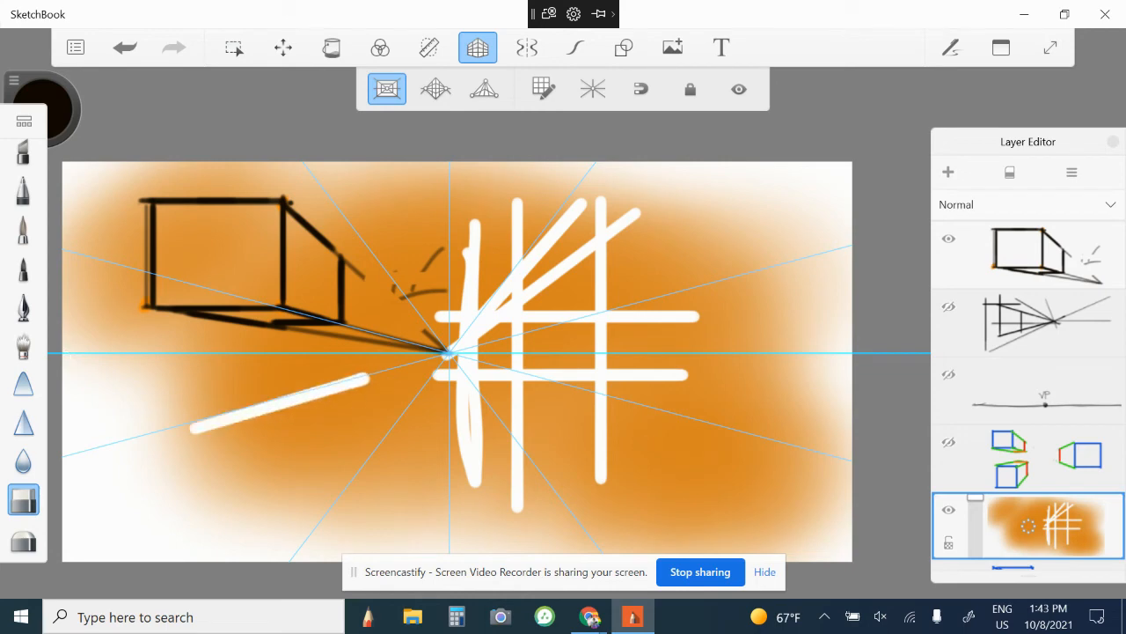
{"action": "mouse_move", "coordinate": [154, 440]}
{"action": "left_mouse_down"}
{"action": "mouse_move", "coordinate": [343, 387]}
{"action": "mouse_move", "coordinate": [355, 506]}
{"action": "left_mouse_up"}
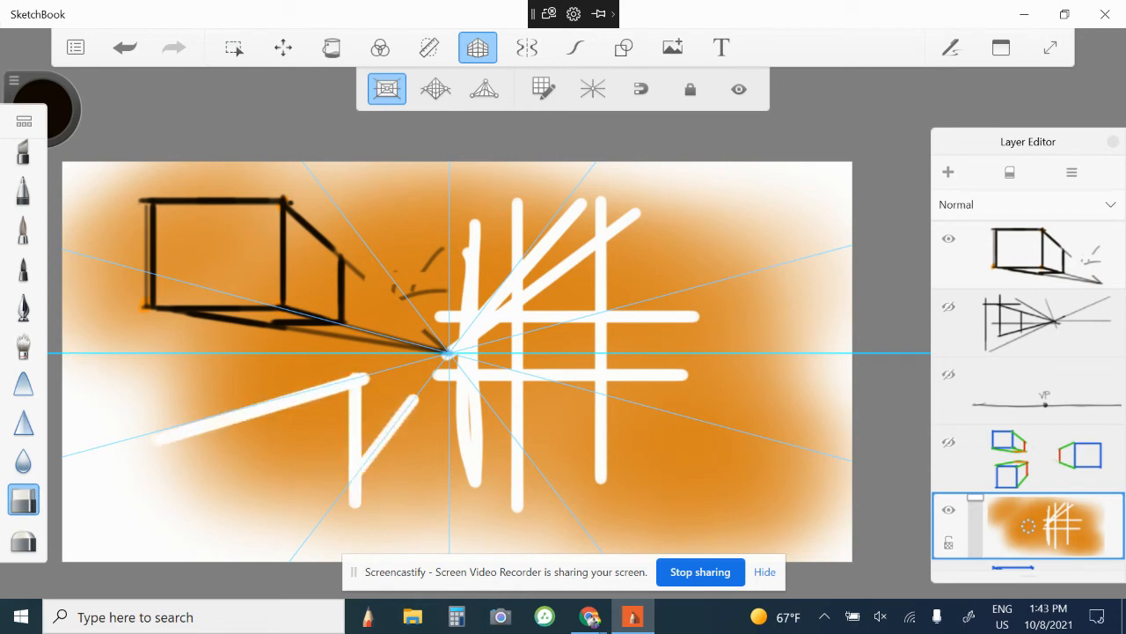
{"action": "mouse_move", "coordinate": [362, 471]}
{"action": "left_mouse_down"}
{"action": "mouse_move", "coordinate": [421, 392]}
{"action": "mouse_move", "coordinate": [412, 476]}
{"action": "left_mouse_up"}
{"action": "left_click_drag", "start_coordinate": [271, 450], "coordinate": [413, 450]}
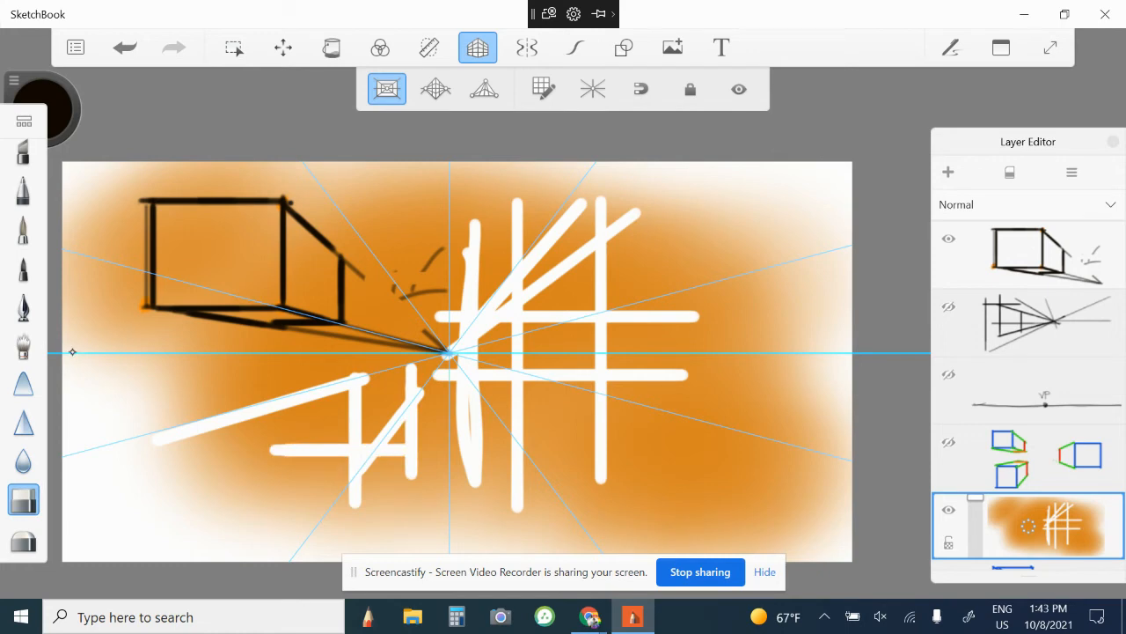
Step: Turn snapping off, erase a freehand scribble below the horizon on the orange layer, and hide that layer
{"action": "left_click", "coordinate": [640, 89]}
{"action": "mouse_move", "coordinate": [428, 388]}
{"action": "left_mouse_down"}
{"action": "mouse_move", "coordinate": [439, 456]}
{"action": "mouse_move", "coordinate": [456, 411]}
{"action": "mouse_move", "coordinate": [553, 433]}
{"action": "mouse_move", "coordinate": [529, 457]}
{"action": "left_mouse_up"}
{"action": "left_click", "coordinate": [948, 510]}
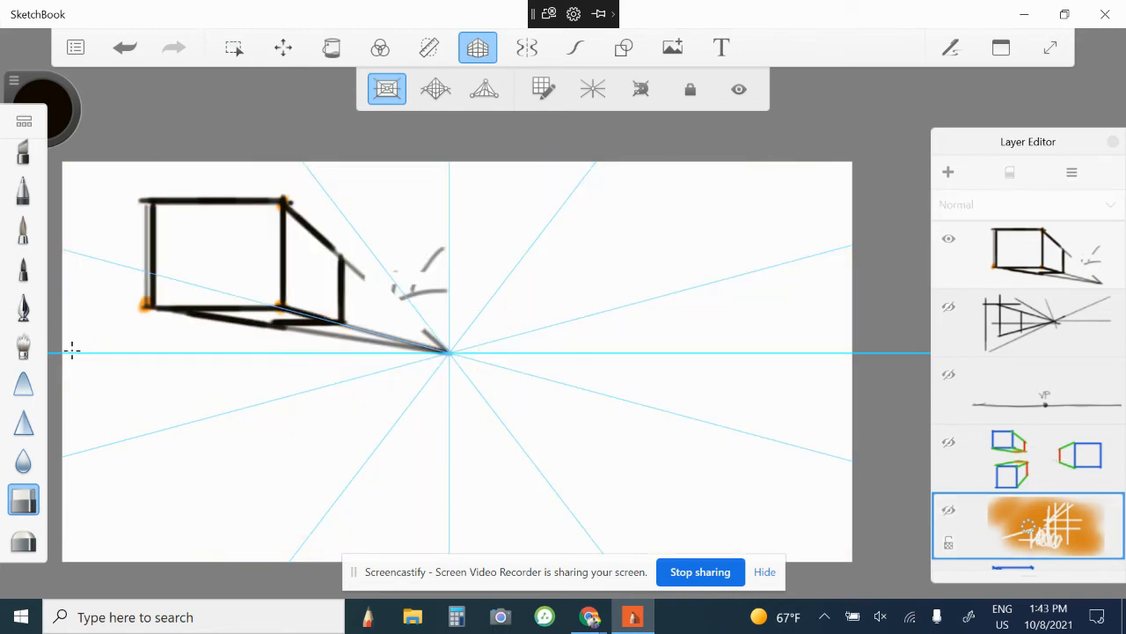
{"action": "left_click", "coordinate": [72, 350]}
{"action": "left_click", "coordinate": [507, 358]}
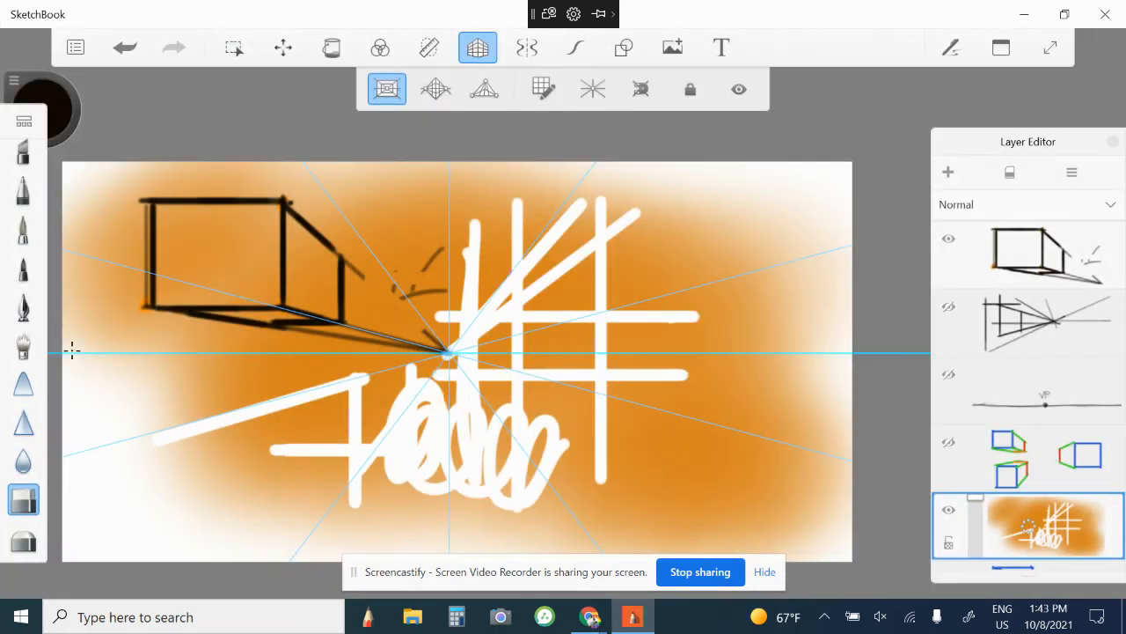
{"action": "left_click", "coordinate": [949, 509]}
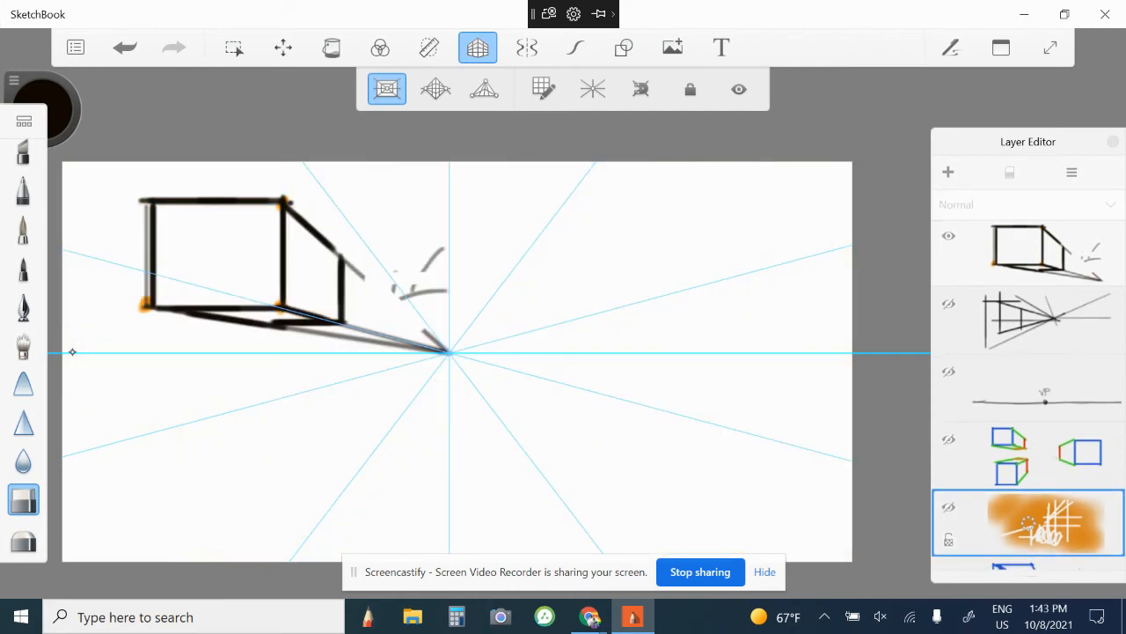
Step: Select the box drawing's layer and erase the arrow strokes and excess converging lines between the box and the vanishing point
{"action": "left_click", "coordinate": [1028, 253]}
{"action": "mouse_move", "coordinate": [365, 280]}
{"action": "left_mouse_down"}
{"action": "mouse_move", "coordinate": [354, 270]}
{"action": "mouse_move", "coordinate": [429, 264]}
{"action": "mouse_move", "coordinate": [426, 341]}
{"action": "mouse_move", "coordinate": [449, 353]}
{"action": "mouse_move", "coordinate": [285, 335]}
{"action": "left_mouse_up"}
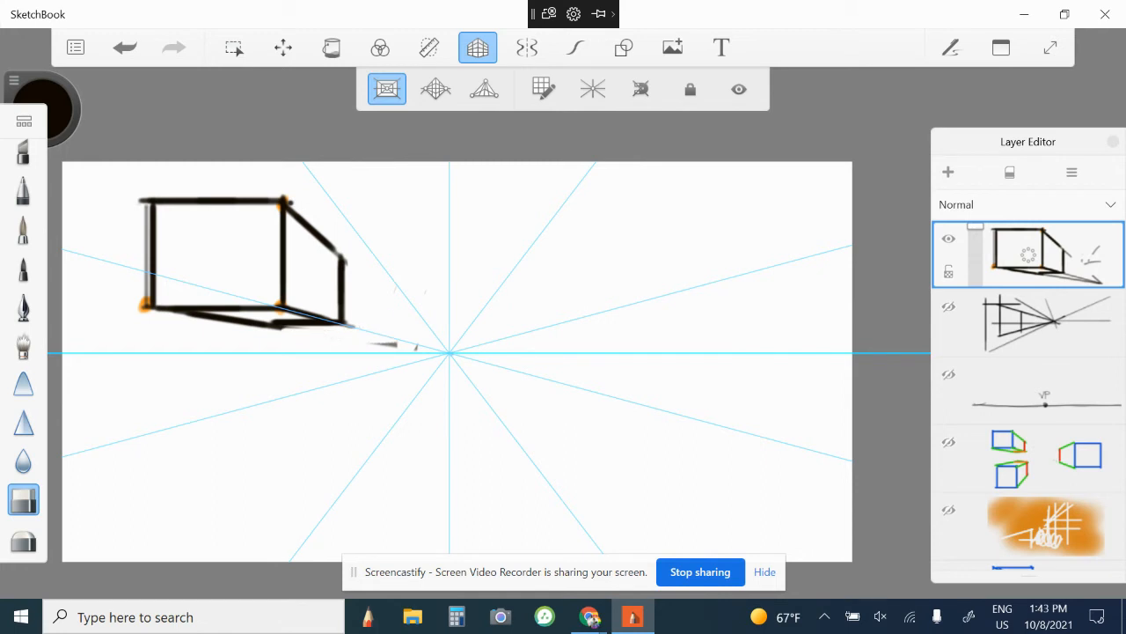
{"action": "left_click_drag", "start_coordinate": [396, 345], "coordinate": [369, 343]}
Step: Turn snapping on and draw a short thick vertical stroke just left of the box
{"action": "left_click", "coordinate": [641, 89]}
{"action": "left_click", "coordinate": [23, 267]}
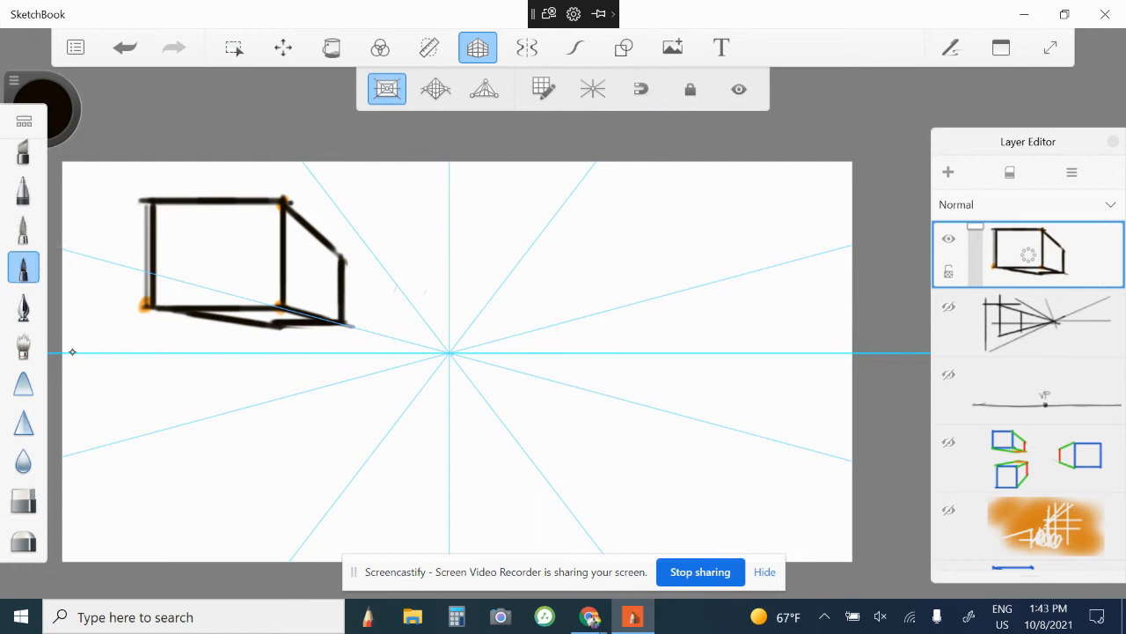
{"action": "left_click", "coordinate": [24, 229]}
{"action": "left_click_drag", "start_coordinate": [78, 268], "coordinate": [78, 309]}
Step: Draw a thin snapped rectangle straddling the horizon line to the right of the vanishing point
{"action": "left_click", "coordinate": [24, 267]}
{"action": "mouse_move", "coordinate": [617, 257]}
{"action": "left_mouse_down"}
{"action": "mouse_move", "coordinate": [621, 453]}
{"action": "mouse_move", "coordinate": [796, 456]}
{"action": "left_mouse_up"}
{"action": "mouse_move", "coordinate": [617, 256]}
{"action": "left_mouse_down"}
{"action": "mouse_move", "coordinate": [770, 255]}
{"action": "mouse_move", "coordinate": [788, 455]}
{"action": "left_mouse_up"}
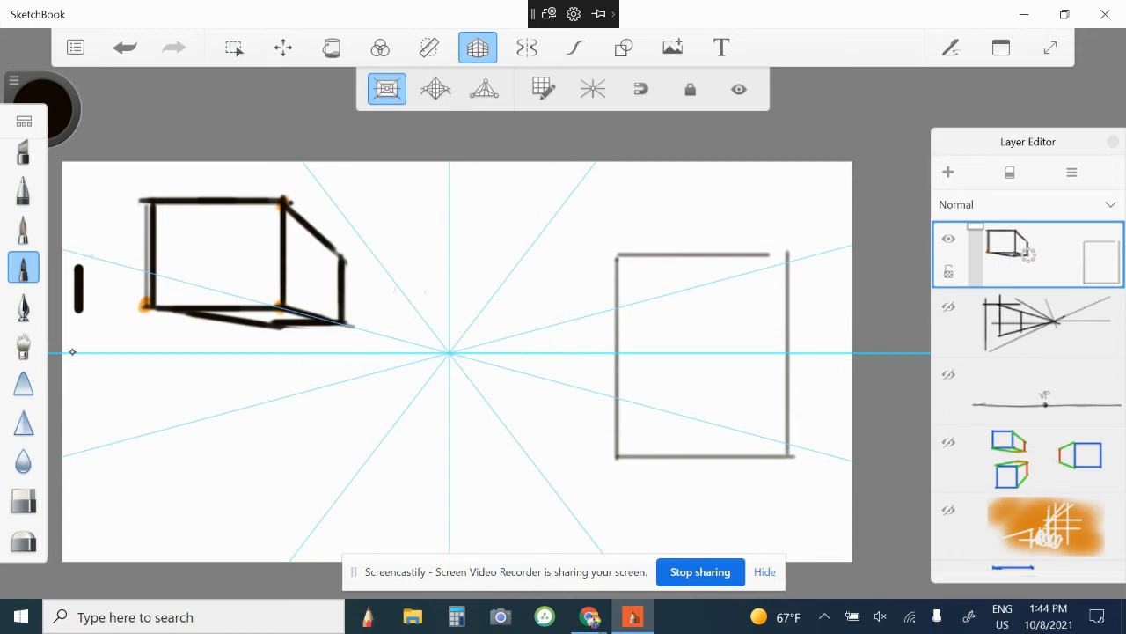
Step: With orange and snapping off, mark the new rectangle's two left corners with dots and draw small arrows inside its right corners
{"action": "left_click", "coordinate": [43, 109]}
{"action": "left_click", "coordinate": [132, 147]}
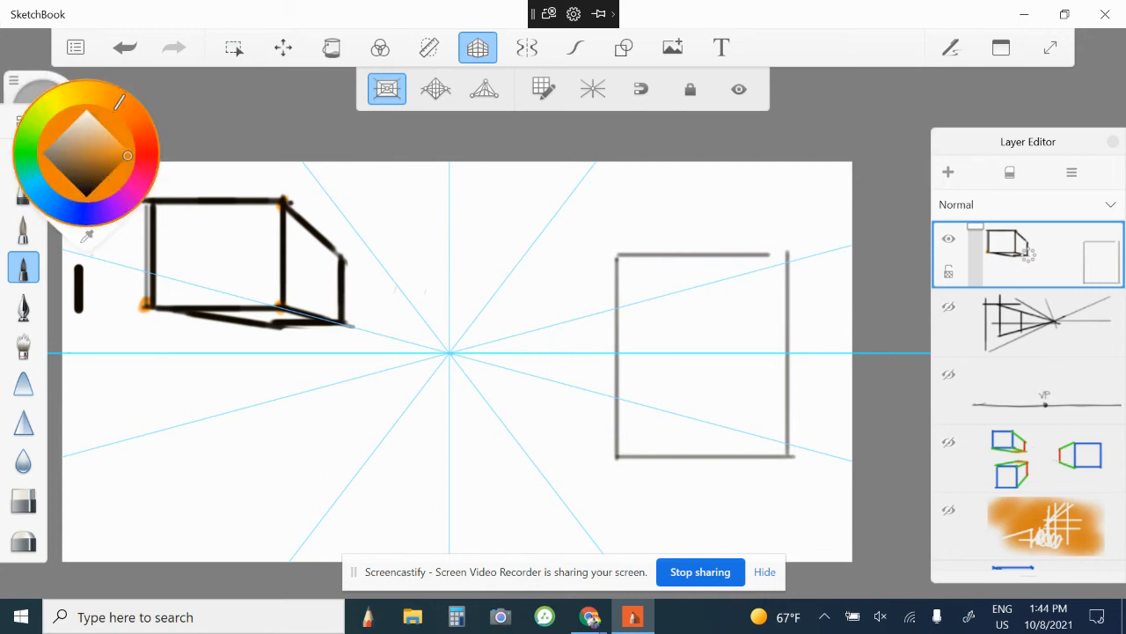
{"action": "left_click", "coordinate": [641, 89]}
{"action": "mouse_move", "coordinate": [617, 260]}
{"action": "left_mouse_down"}
{"action": "mouse_move", "coordinate": [626, 251]}
{"action": "mouse_move", "coordinate": [616, 262]}
{"action": "left_mouse_up"}
{"action": "left_click_drag", "start_coordinate": [613, 453], "coordinate": [616, 451]}
{"action": "mouse_move", "coordinate": [759, 278]}
{"action": "left_mouse_down"}
{"action": "mouse_move", "coordinate": [781, 260]}
{"action": "mouse_move", "coordinate": [777, 280]}
{"action": "left_mouse_up"}
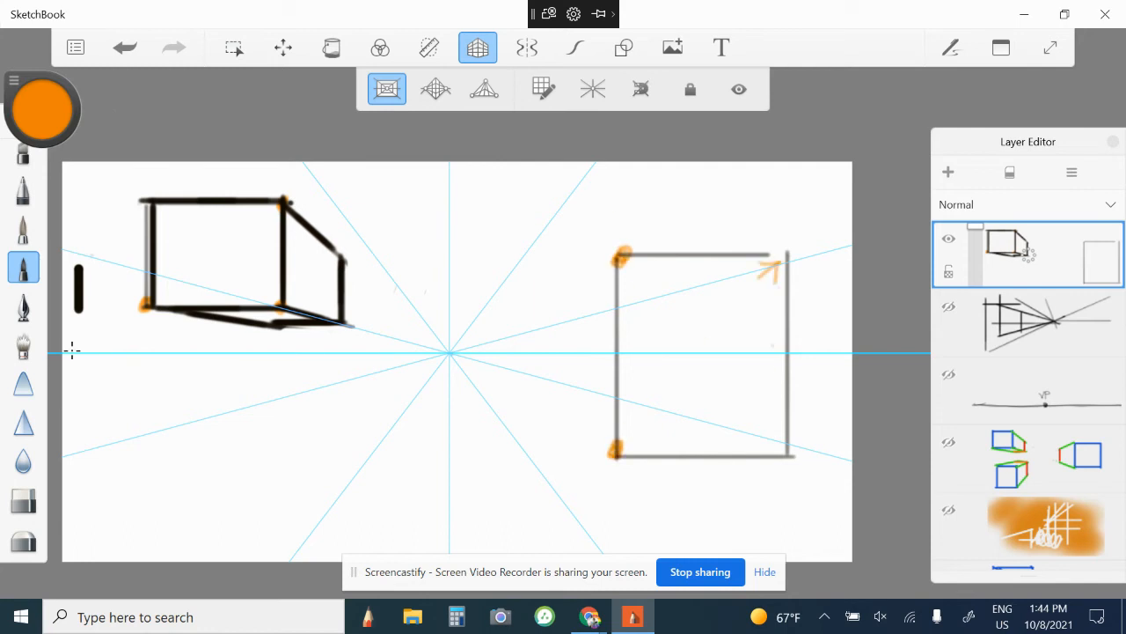
{"action": "left_click_drag", "start_coordinate": [759, 413], "coordinate": [778, 429]}
Step: In black with snapping on, connect the two marked corners to the vanishing point, darken the rectangle's left edge, and draw the side's back vertical edge
{"action": "left_click", "coordinate": [43, 110]}
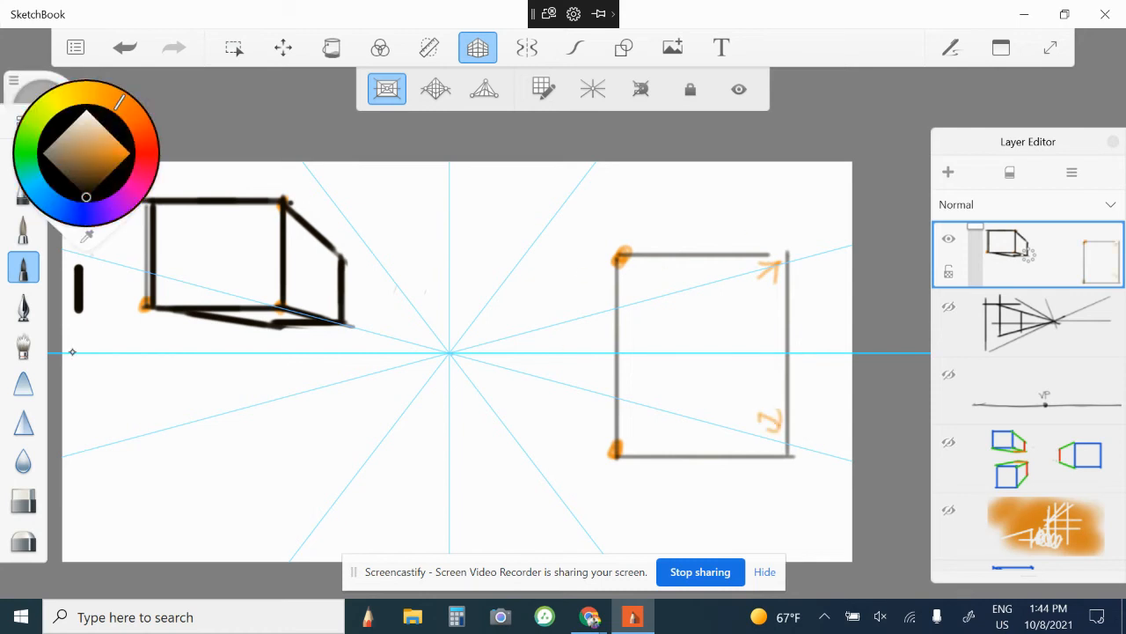
{"action": "left_click", "coordinate": [86, 197]}
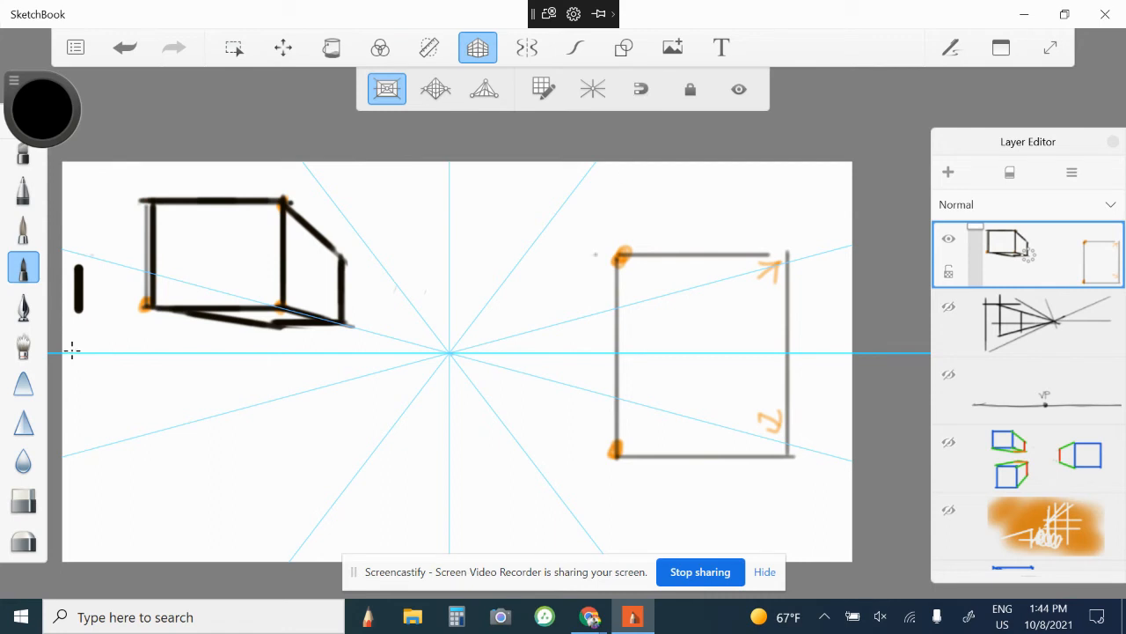
{"action": "left_click_drag", "start_coordinate": [622, 256], "coordinate": [451, 352]}
{"action": "left_click_drag", "start_coordinate": [616, 453], "coordinate": [450, 352]}
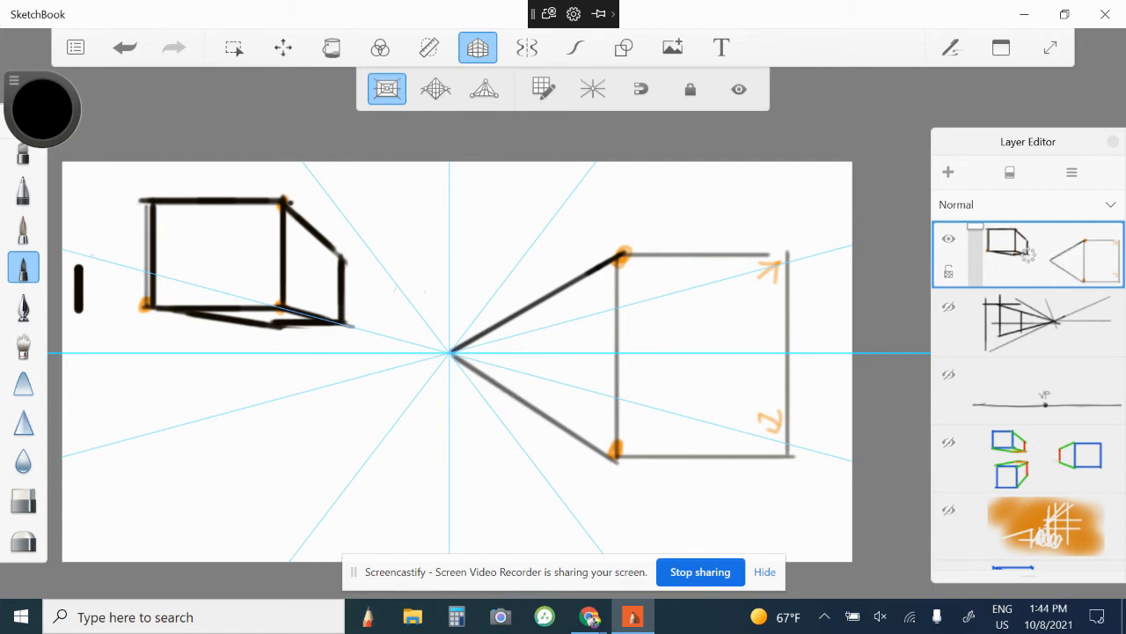
{"action": "mouse_move", "coordinate": [619, 257]}
{"action": "left_mouse_down"}
{"action": "mouse_move", "coordinate": [620, 451]}
{"action": "mouse_move", "coordinate": [619, 257]}
{"action": "left_mouse_up"}
{"action": "left_click_drag", "start_coordinate": [514, 301], "coordinate": [513, 396]}
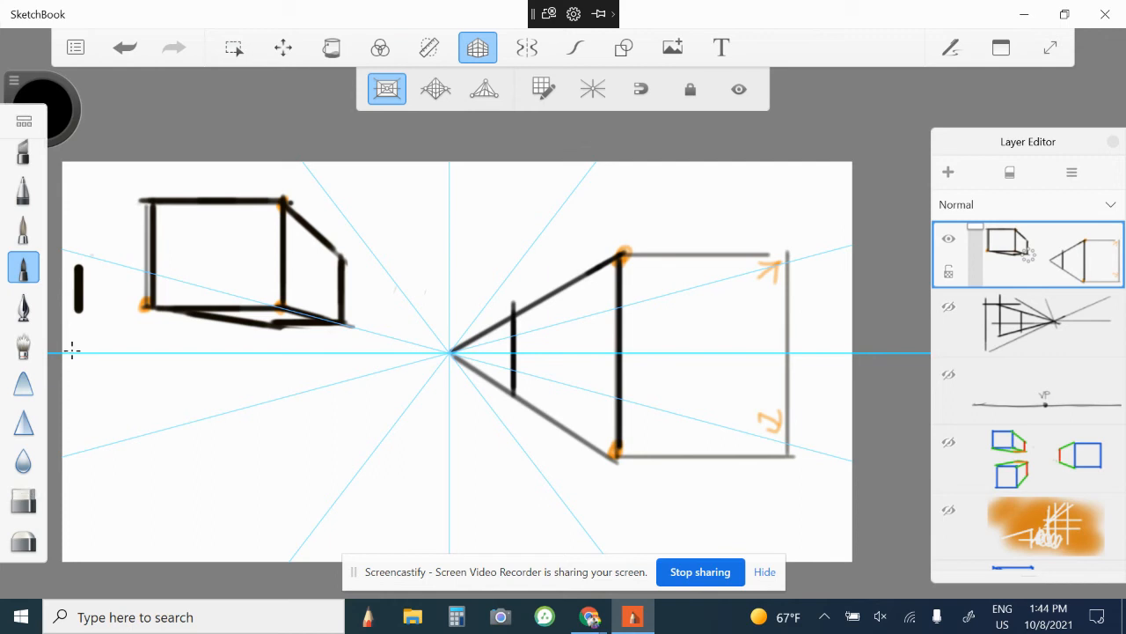
Step: Turn snapping off, sketch short strokes at the vanishing point, and erase them with the converging lines beyond the right box's back edge
{"action": "left_click", "coordinate": [641, 89]}
{"action": "left_click_drag", "start_coordinate": [455, 331], "coordinate": [458, 367]}
{"action": "left_click_drag", "start_coordinate": [459, 323], "coordinate": [453, 373]}
{"action": "left_click", "coordinate": [23, 500]}
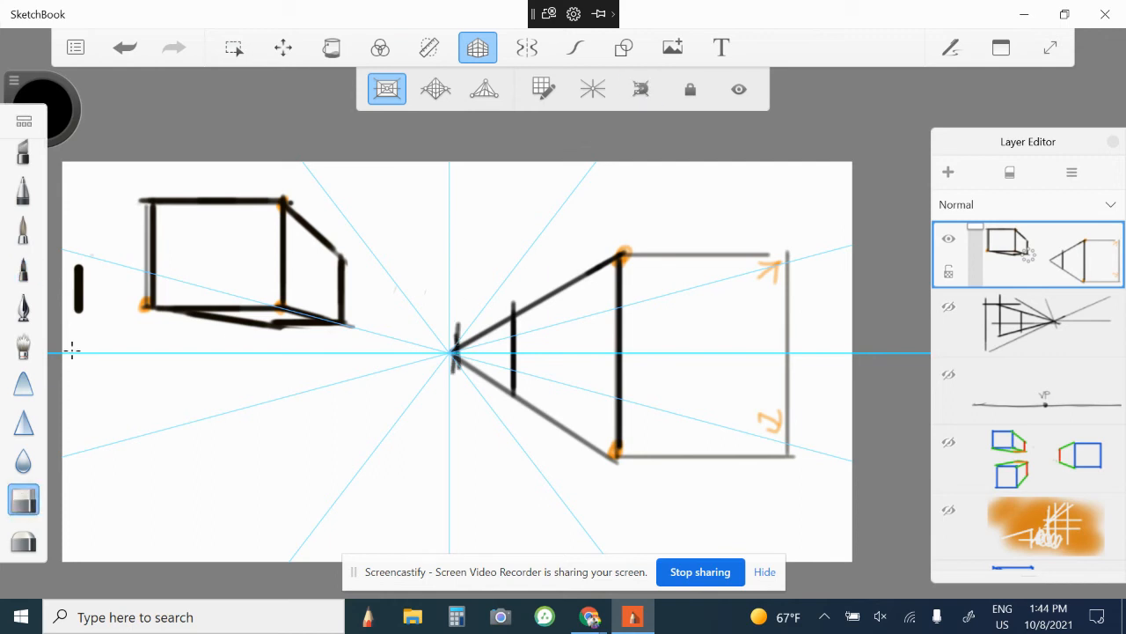
{"action": "mouse_move", "coordinate": [454, 332]}
{"action": "left_mouse_down"}
{"action": "mouse_move", "coordinate": [459, 370]}
{"action": "mouse_move", "coordinate": [458, 330]}
{"action": "mouse_move", "coordinate": [475, 370]}
{"action": "mouse_move", "coordinate": [502, 388]}
{"action": "mouse_move", "coordinate": [507, 317]}
{"action": "left_mouse_up"}
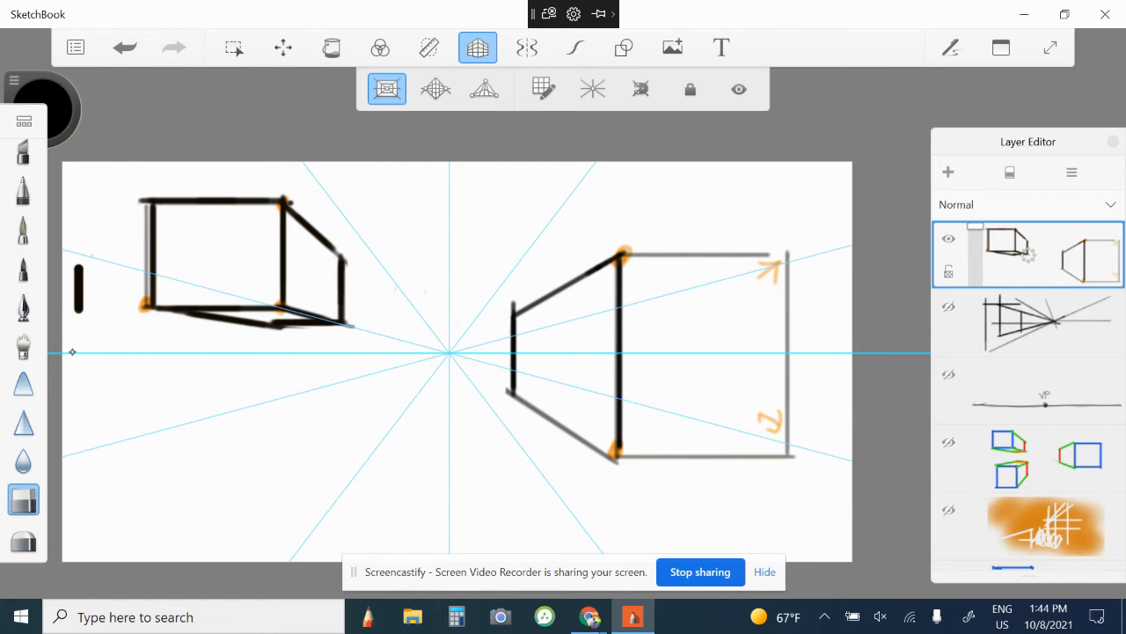
Step: With snapping on, draw a third rectangle below the horizon, left of the vanishing point
{"action": "left_click", "coordinate": [24, 268]}
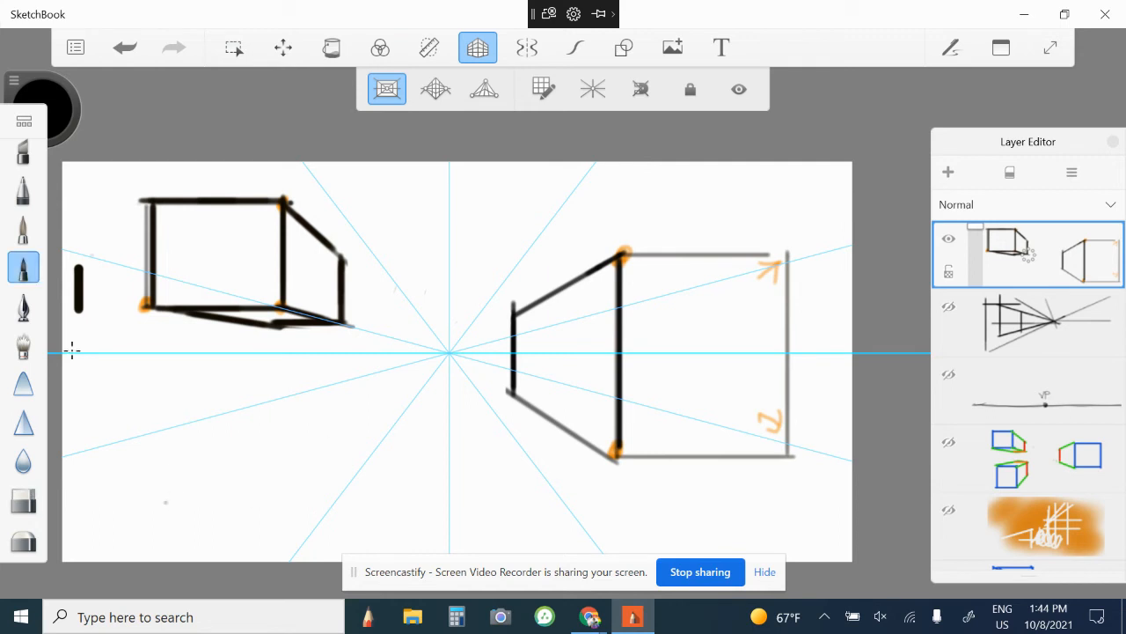
{"action": "mouse_move", "coordinate": [160, 394]}
{"action": "left_mouse_down"}
{"action": "mouse_move", "coordinate": [164, 530]}
{"action": "mouse_move", "coordinate": [164, 403]}
{"action": "left_mouse_up"}
{"action": "mouse_move", "coordinate": [164, 403]}
{"action": "left_mouse_down"}
{"action": "mouse_move", "coordinate": [163, 505]}
{"action": "mouse_move", "coordinate": [279, 403]}
{"action": "mouse_move", "coordinate": [315, 404]}
{"action": "mouse_move", "coordinate": [315, 519]}
{"action": "left_mouse_up"}
{"action": "mouse_move", "coordinate": [158, 529]}
{"action": "left_mouse_down"}
{"action": "mouse_move", "coordinate": [307, 530]}
{"action": "mouse_move", "coordinate": [162, 530]}
{"action": "left_mouse_up"}
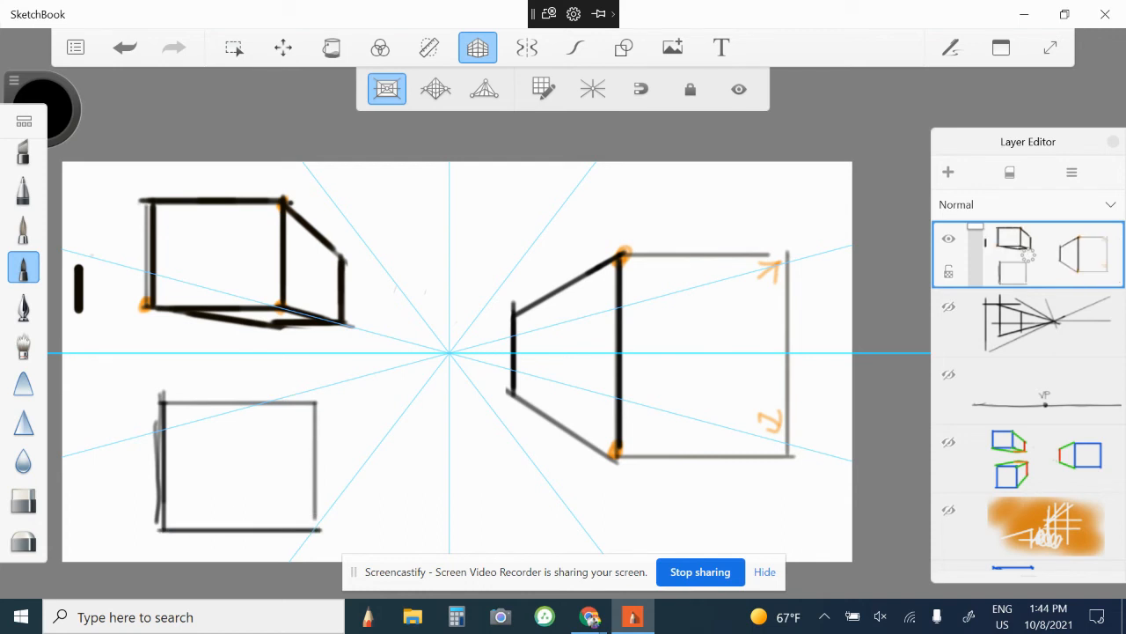
Step: With orange and snapping off, mark the lower rectangle's upper-left, upper-right and lower-right corners with dots
{"action": "left_click", "coordinate": [44, 110]}
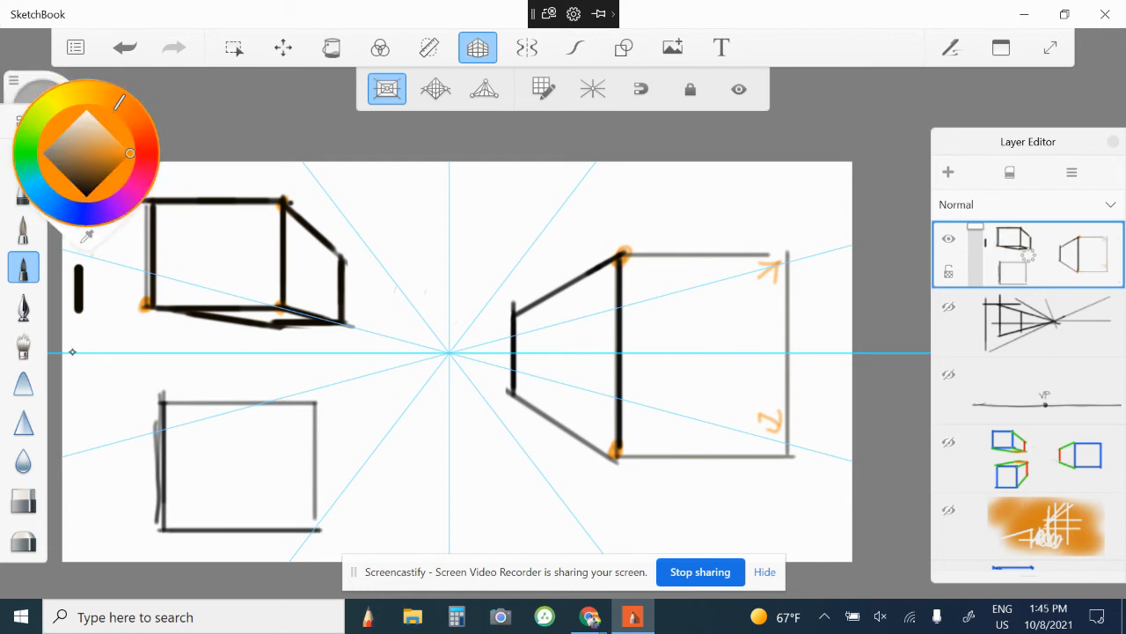
{"action": "left_click", "coordinate": [640, 89]}
{"action": "left_click_drag", "start_coordinate": [317, 399], "coordinate": [311, 404]}
{"action": "left_click_drag", "start_coordinate": [169, 399], "coordinate": [164, 400]}
{"action": "left_click_drag", "start_coordinate": [315, 516], "coordinate": [318, 525]}
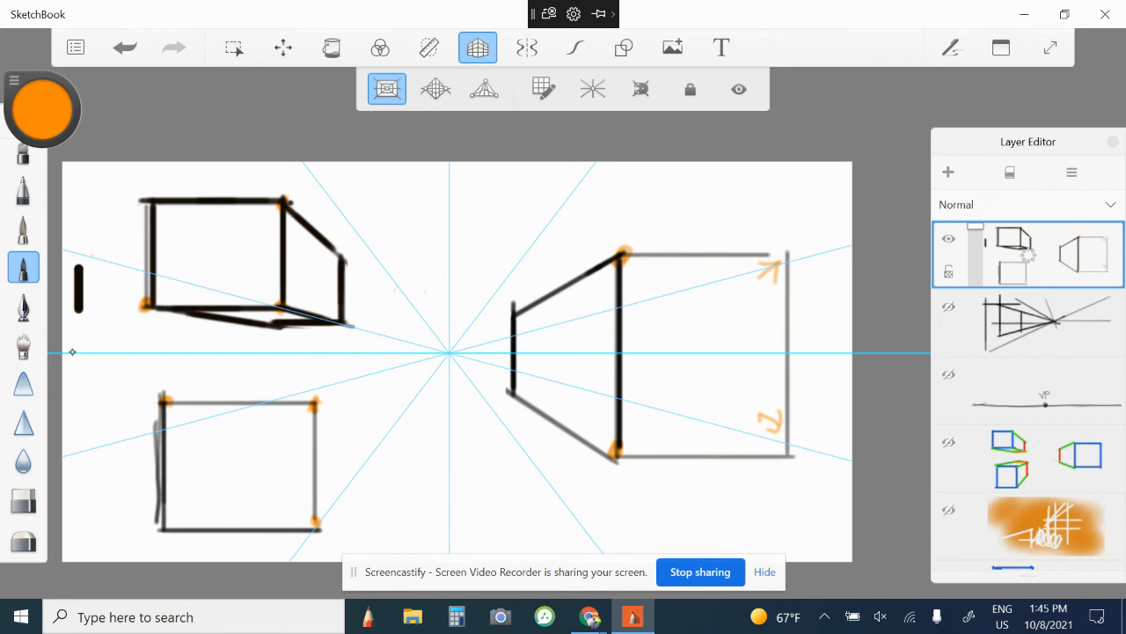
Step: In black with snapping on, connect the lower rectangle's three marked corners to the vanishing point
{"action": "left_click", "coordinate": [640, 89]}
{"action": "left_click", "coordinate": [43, 109]}
{"action": "left_click", "coordinate": [86, 197]}
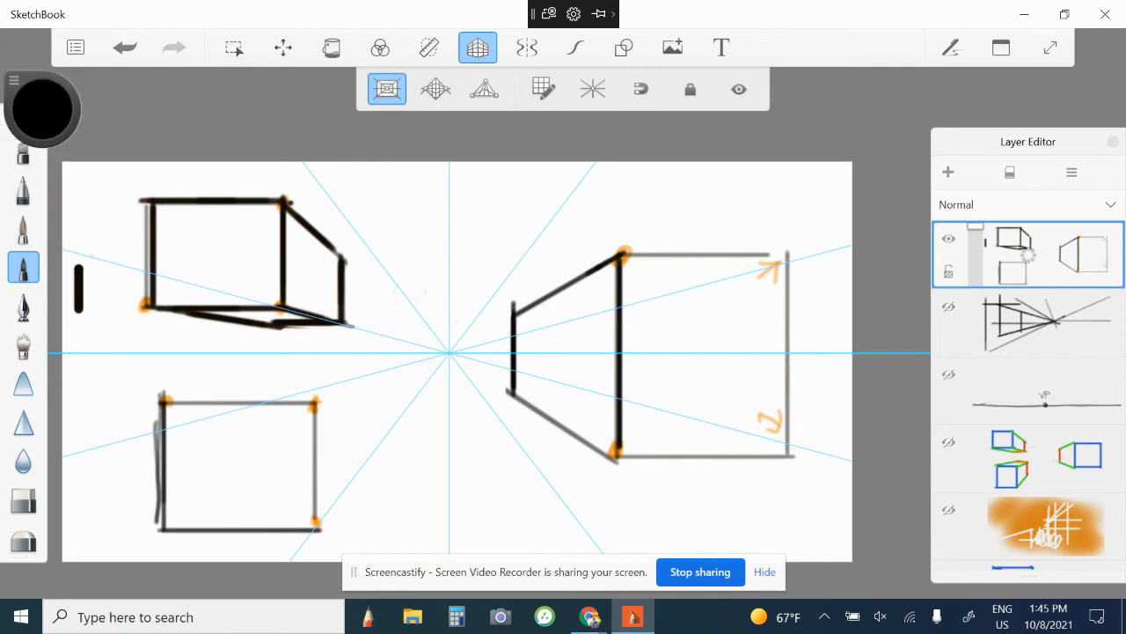
{"action": "left_click_drag", "start_coordinate": [314, 405], "coordinate": [444, 355]}
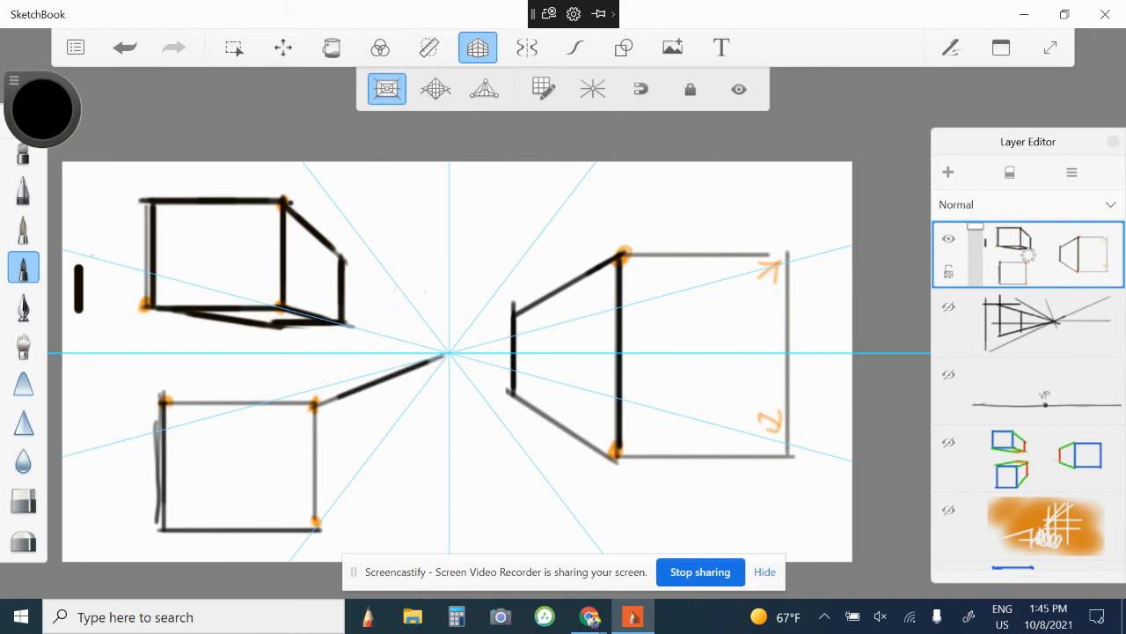
{"action": "left_click_drag", "start_coordinate": [315, 521], "coordinate": [444, 357]}
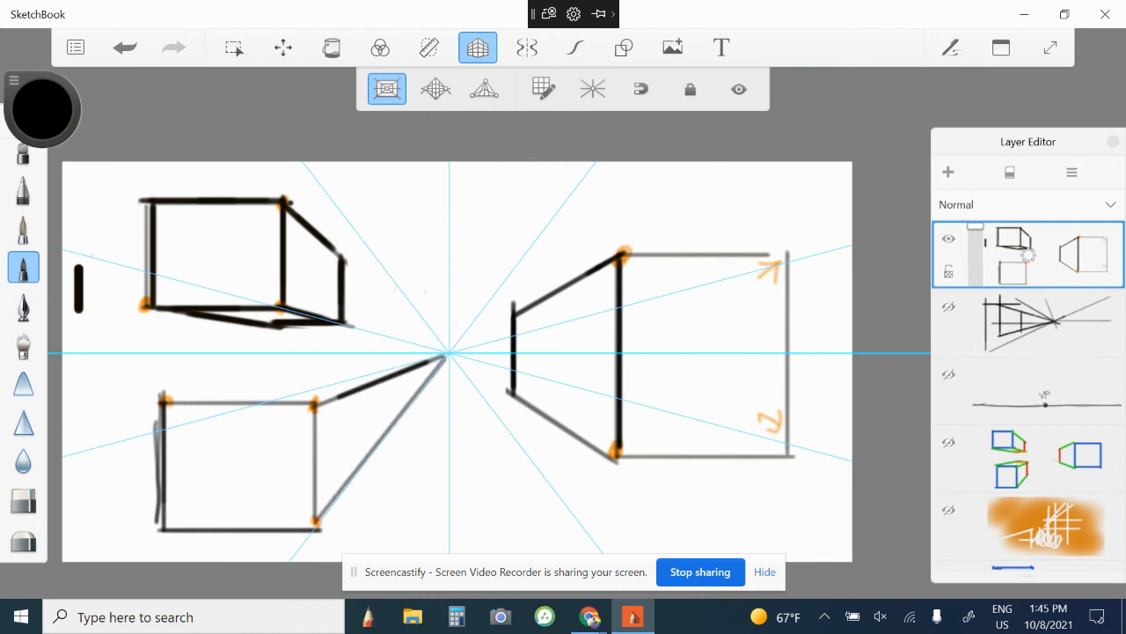
{"action": "left_click_drag", "start_coordinate": [162, 402], "coordinate": [442, 353]}
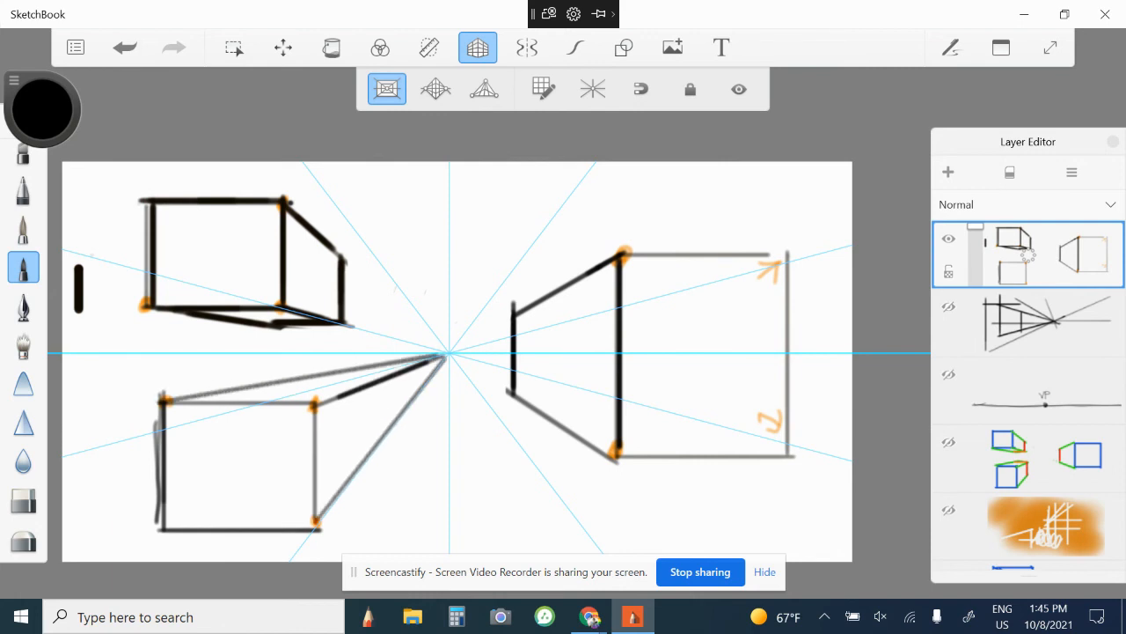
Step: Darken the lower front face's right and top edges, and draw the box's back vertical and horizontal edges between the converging lines
{"action": "mouse_move", "coordinate": [316, 405]}
{"action": "left_mouse_down"}
{"action": "mouse_move", "coordinate": [318, 519]}
{"action": "mouse_move", "coordinate": [318, 416]}
{"action": "left_mouse_up"}
{"action": "left_click_drag", "start_coordinate": [382, 382], "coordinate": [383, 438]}
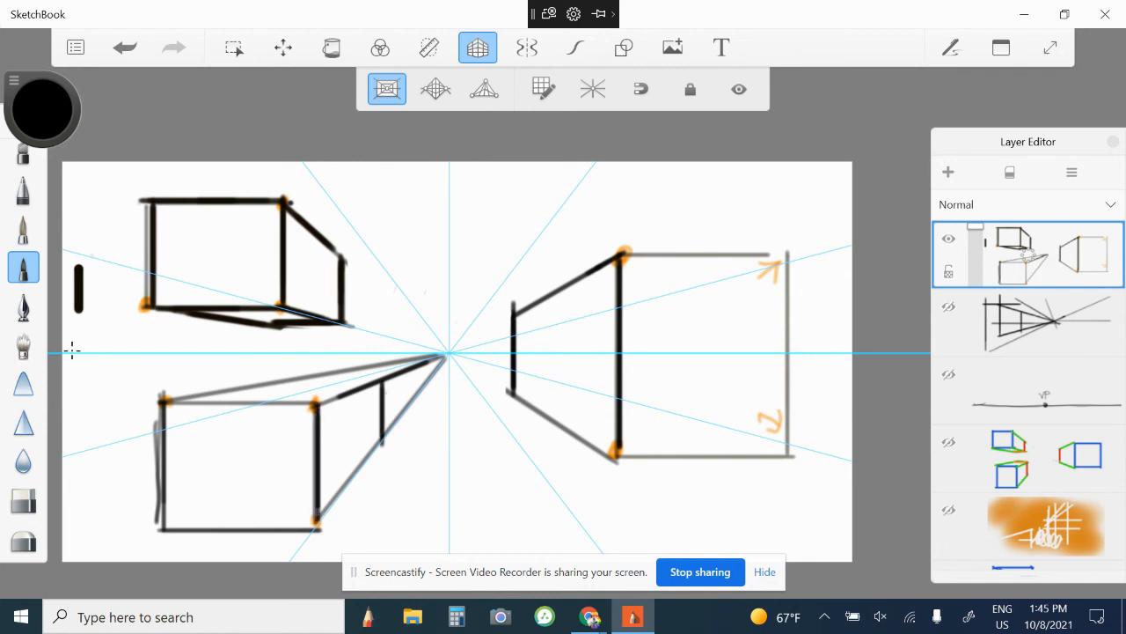
{"action": "mouse_move", "coordinate": [165, 405]}
{"action": "left_mouse_down"}
{"action": "mouse_move", "coordinate": [322, 405]}
{"action": "mouse_move", "coordinate": [165, 405]}
{"action": "left_mouse_up"}
{"action": "left_click_drag", "start_coordinate": [310, 378], "coordinate": [377, 377]}
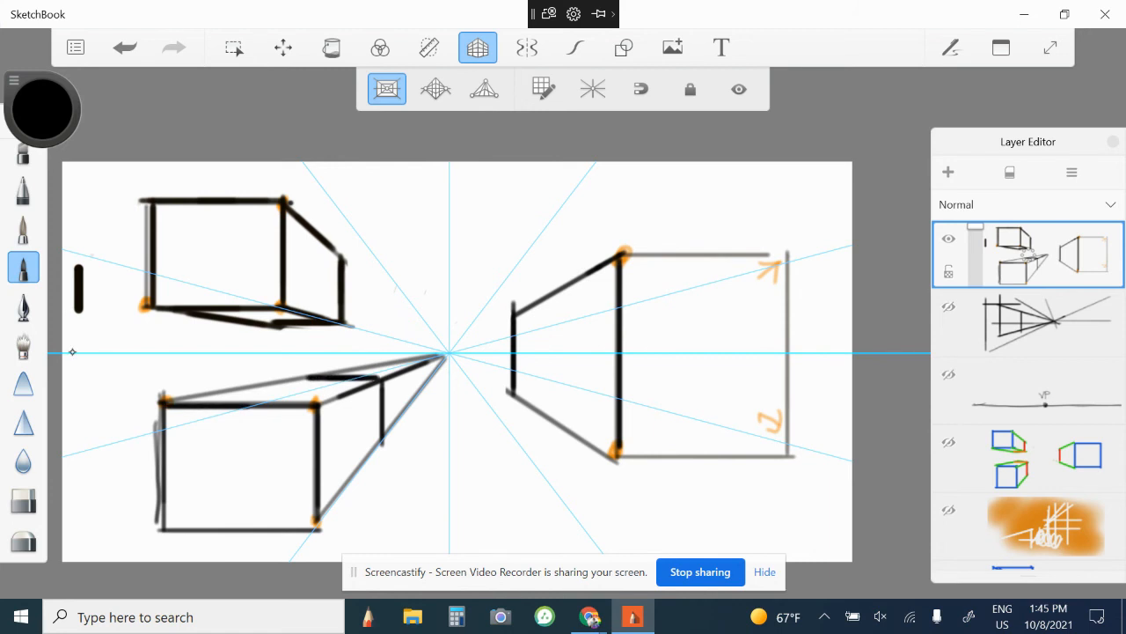
Step: Turn snapping off and erase the converging lines beyond the lower box's back edges and the thick stroke left of the upper box
{"action": "key", "text": "semicolon"}
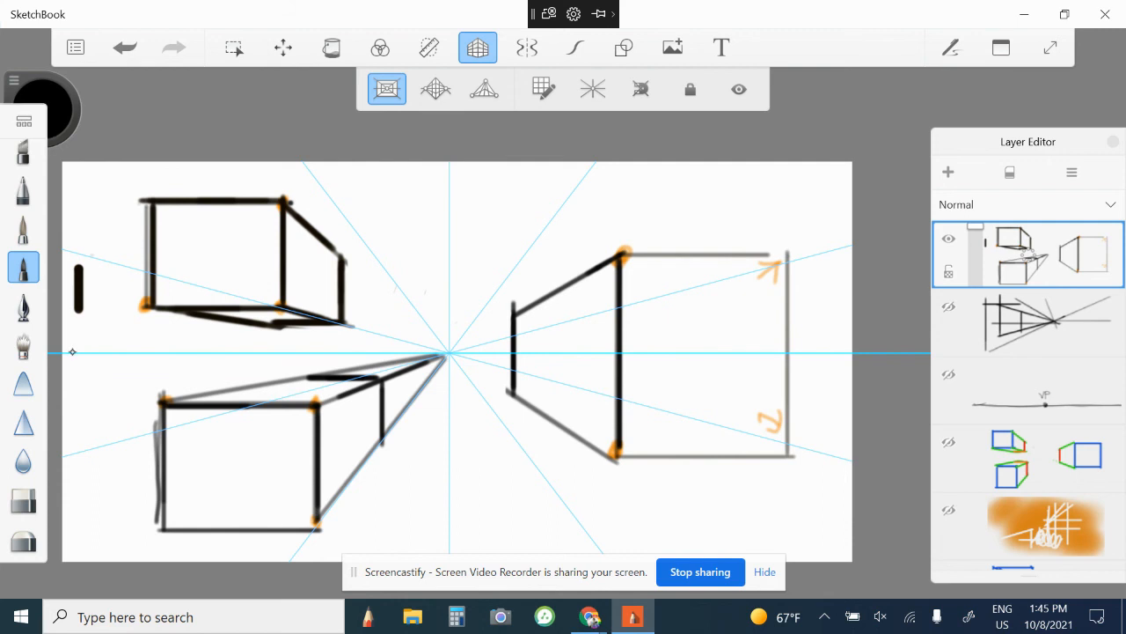
{"action": "left_click", "coordinate": [24, 500]}
{"action": "mouse_move", "coordinate": [411, 350]}
{"action": "left_mouse_down"}
{"action": "mouse_move", "coordinate": [410, 422]}
{"action": "mouse_move", "coordinate": [396, 359]}
{"action": "mouse_move", "coordinate": [392, 433]}
{"action": "left_mouse_up"}
{"action": "mouse_move", "coordinate": [420, 398]}
{"action": "left_mouse_down"}
{"action": "mouse_move", "coordinate": [431, 354]}
{"action": "mouse_move", "coordinate": [442, 374]}
{"action": "mouse_move", "coordinate": [338, 366]}
{"action": "mouse_move", "coordinate": [383, 363]}
{"action": "left_mouse_up"}
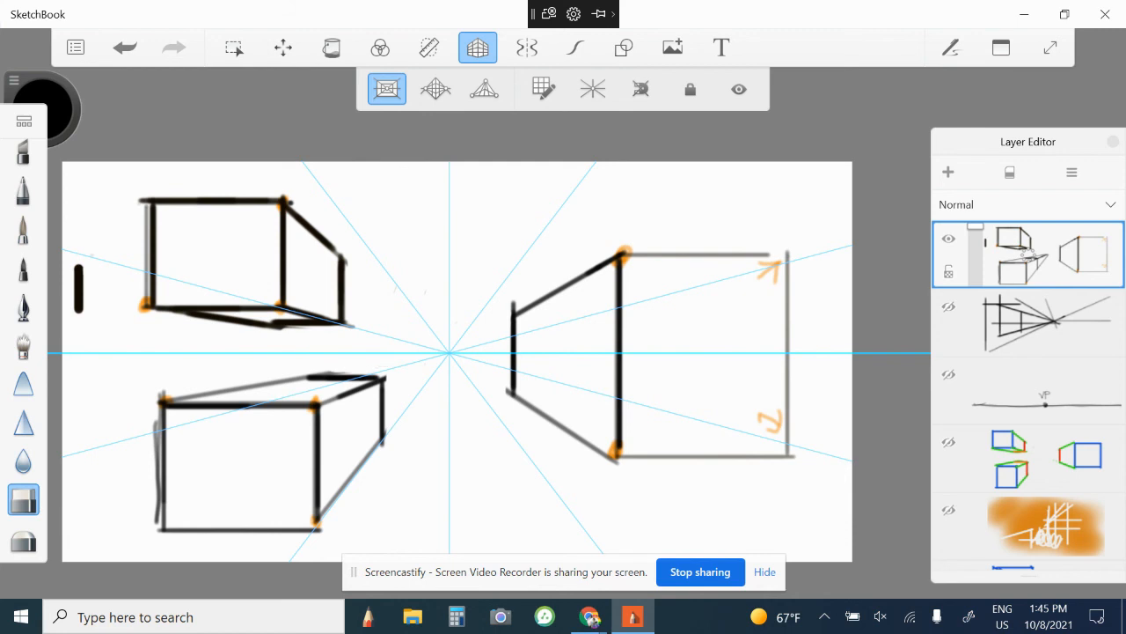
{"action": "mouse_move", "coordinate": [78, 267]}
{"action": "left_mouse_down"}
{"action": "mouse_move", "coordinate": [78, 313]}
{"action": "mouse_move", "coordinate": [76, 264]}
{"action": "left_mouse_up"}
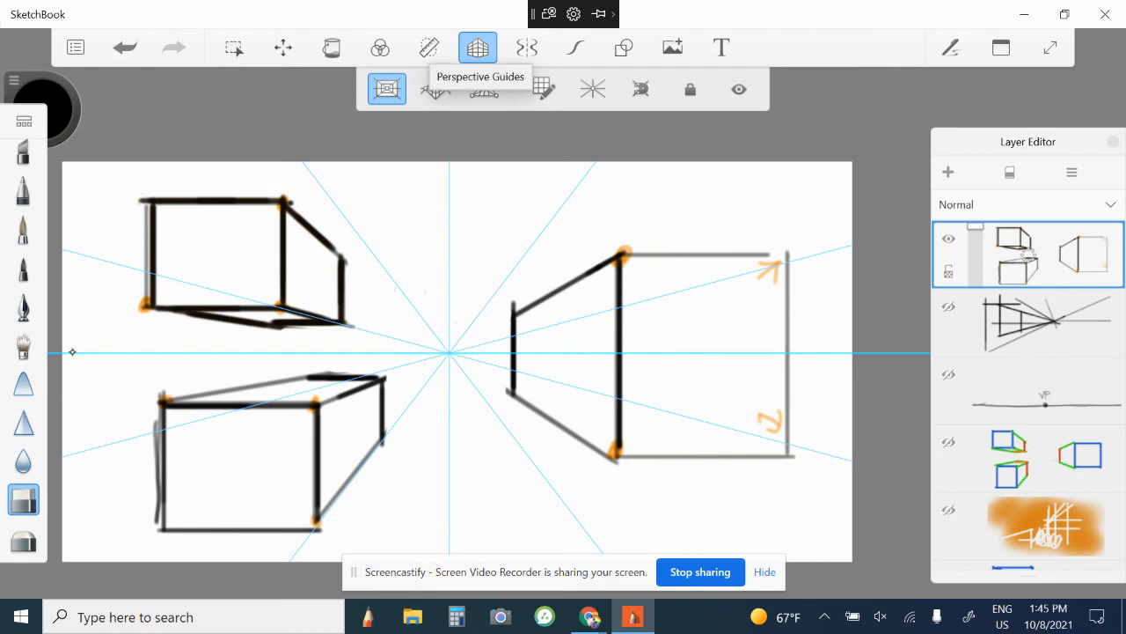
Step: Turn off the perspective guides and handwrite "ctrl +" followed by a small rectangle and two vertical bars above the right box
{"action": "left_click", "coordinate": [478, 48]}
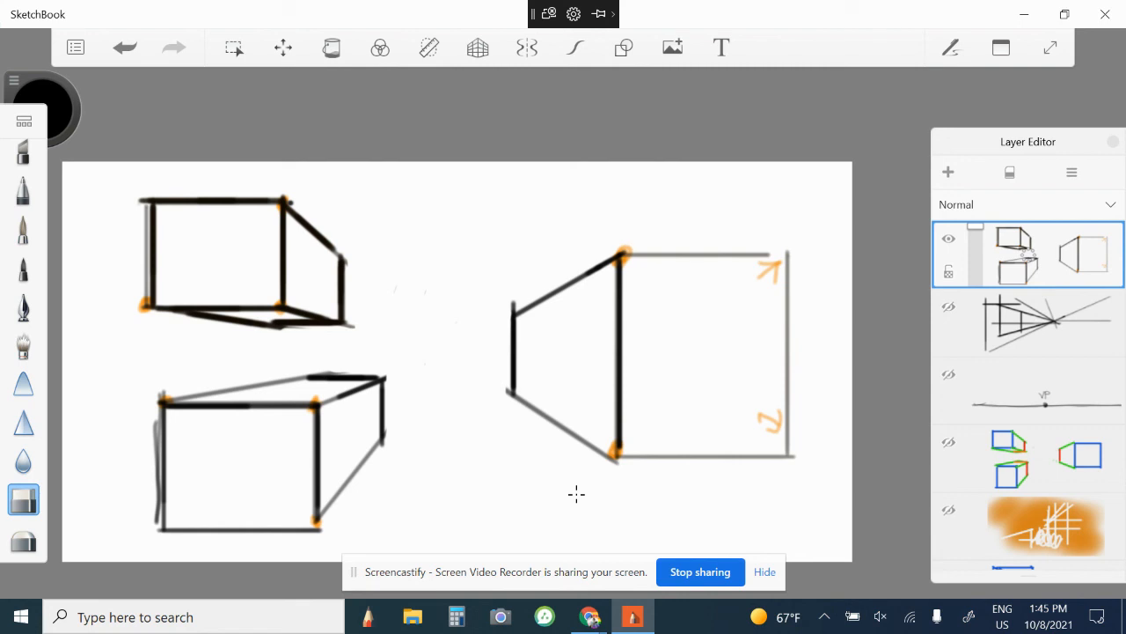
{"action": "left_click", "coordinate": [24, 267]}
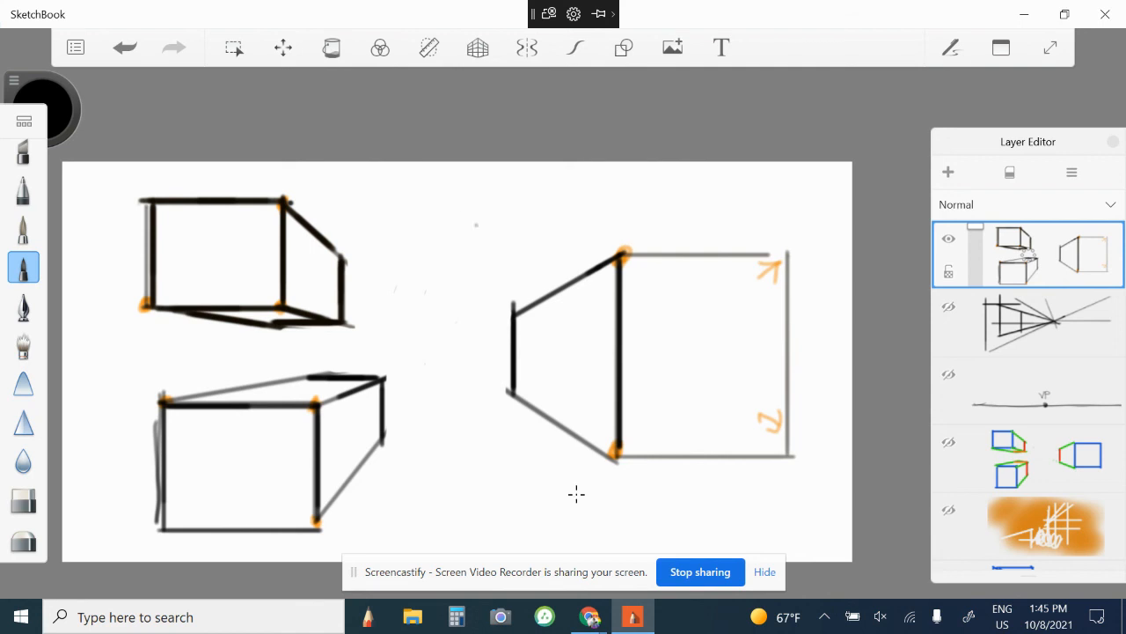
{"action": "mouse_move", "coordinate": [434, 192]}
{"action": "left_mouse_down"}
{"action": "mouse_move", "coordinate": [435, 229]}
{"action": "mouse_move", "coordinate": [450, 218]}
{"action": "left_mouse_up"}
{"action": "left_click_drag", "start_coordinate": [463, 183], "coordinate": [466, 230]}
{"action": "mouse_move", "coordinate": [451, 205]}
{"action": "left_mouse_down"}
{"action": "mouse_move", "coordinate": [468, 228]}
{"action": "mouse_move", "coordinate": [480, 200]}
{"action": "mouse_move", "coordinate": [505, 193]}
{"action": "left_mouse_up"}
{"action": "mouse_move", "coordinate": [523, 180]}
{"action": "left_mouse_down"}
{"action": "mouse_move", "coordinate": [523, 225]}
{"action": "mouse_move", "coordinate": [534, 196]}
{"action": "mouse_move", "coordinate": [522, 225]}
{"action": "mouse_move", "coordinate": [570, 202]}
{"action": "mouse_move", "coordinate": [558, 223]}
{"action": "left_mouse_up"}
{"action": "left_click", "coordinate": [563, 211]}
{"action": "mouse_move", "coordinate": [597, 183]}
{"action": "left_mouse_down"}
{"action": "mouse_move", "coordinate": [598, 220]}
{"action": "mouse_move", "coordinate": [635, 215]}
{"action": "mouse_move", "coordinate": [628, 186]}
{"action": "mouse_move", "coordinate": [633, 216]}
{"action": "mouse_move", "coordinate": [643, 204]}
{"action": "mouse_move", "coordinate": [645, 216]}
{"action": "mouse_move", "coordinate": [665, 211]}
{"action": "left_mouse_up"}
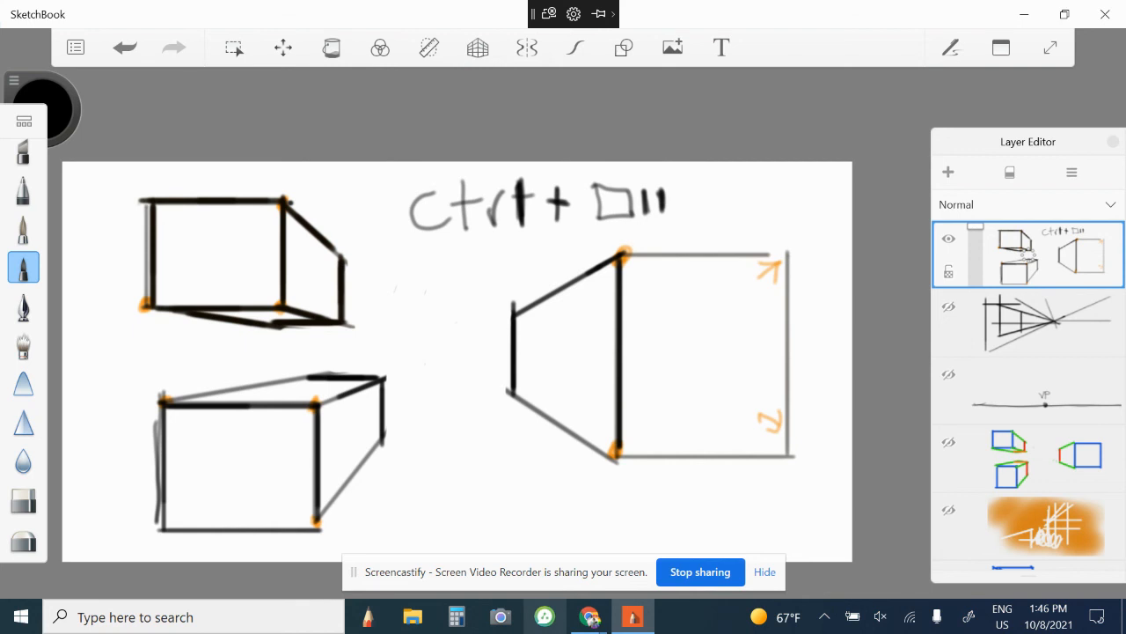
Step: Switch to the Google Classroom page in Chrome and review the class post's goal and agenda alongside the SketchBook drawing
{"action": "mouse_move", "coordinate": [589, 616]}
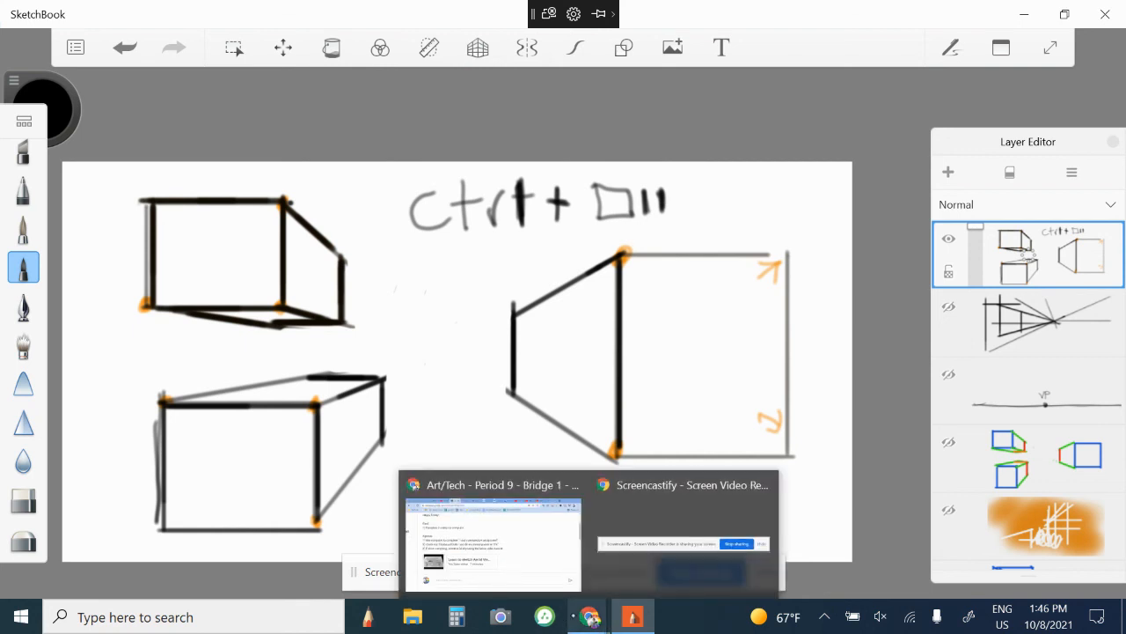
{"action": "left_click", "coordinate": [517, 563]}
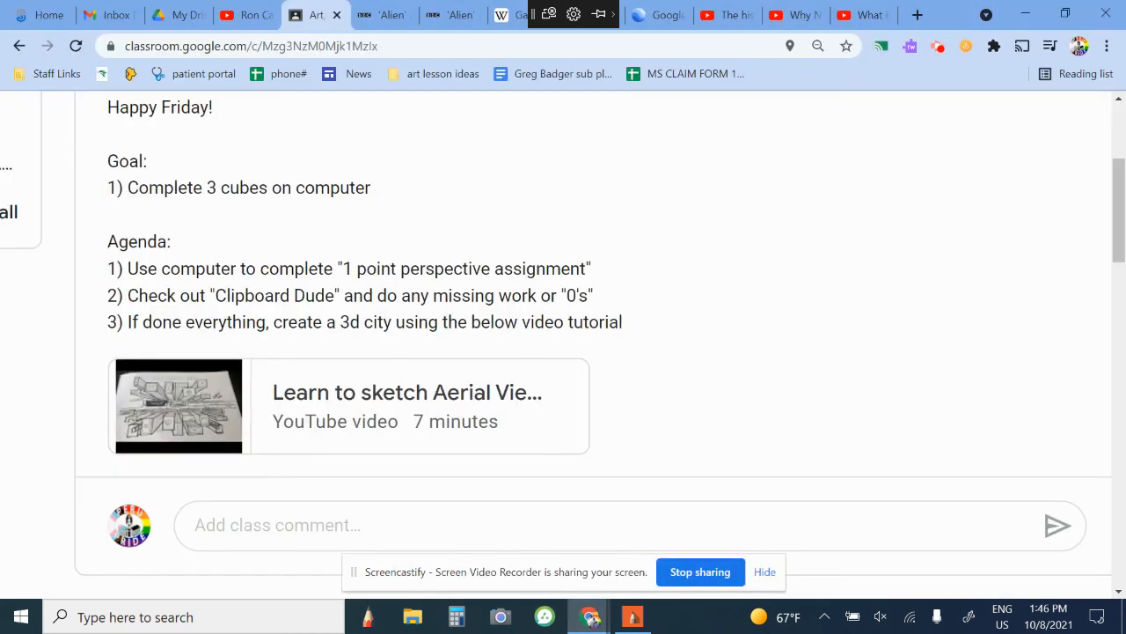
{"action": "scroll", "coordinate": [795, 378], "scroll_direction": "up", "scroll_amount": 1}
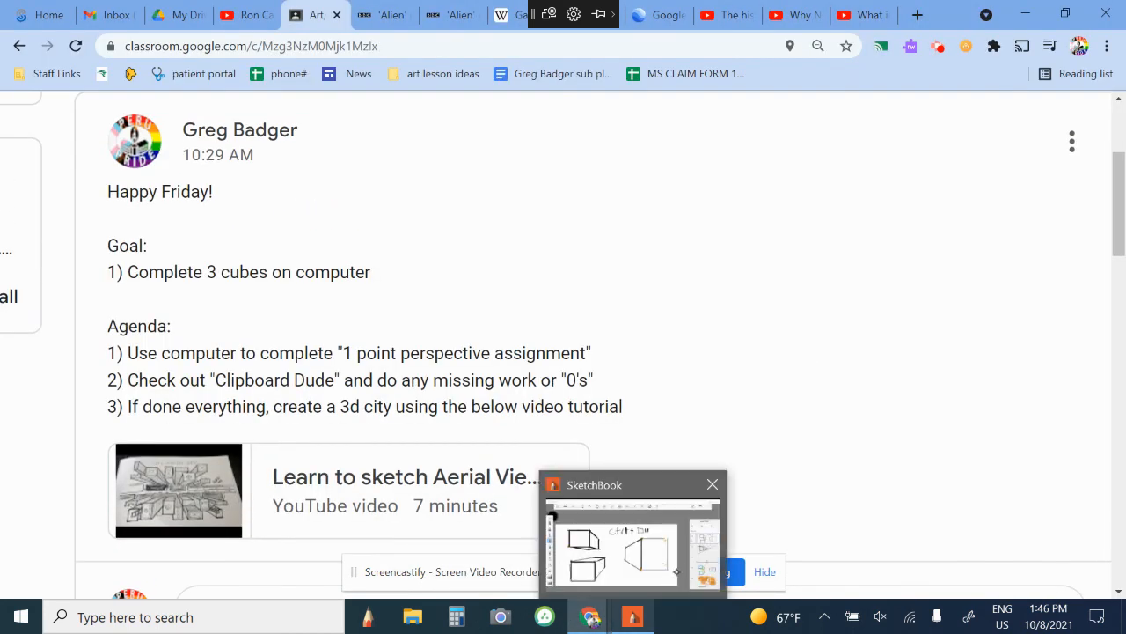
{"action": "left_click", "coordinate": [633, 616]}
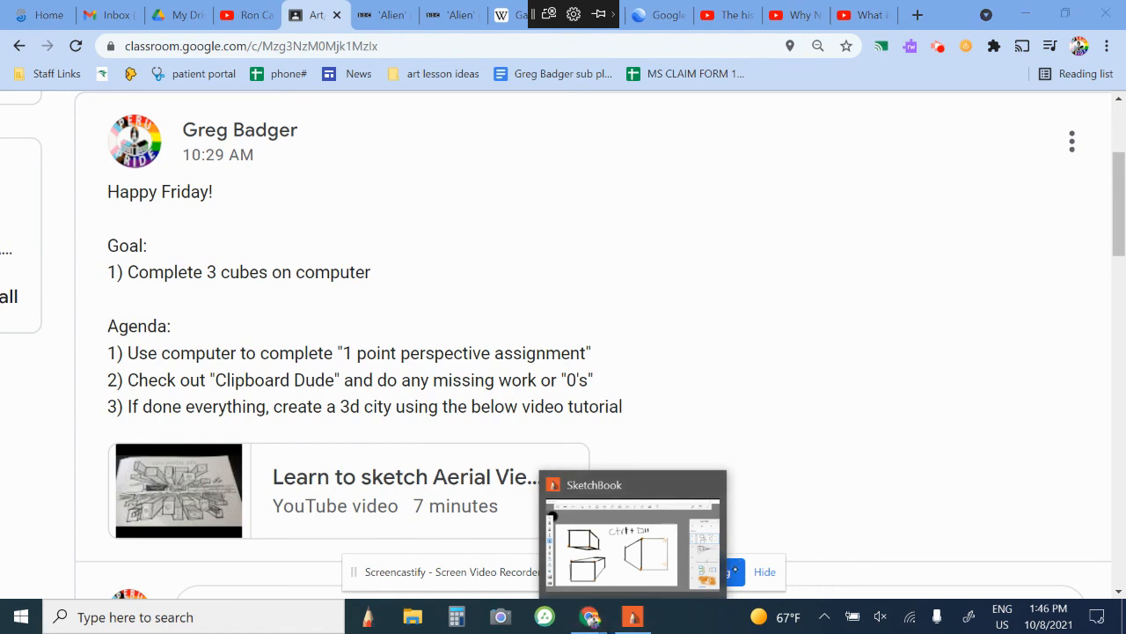
{"action": "mouse_move", "coordinate": [634, 544]}
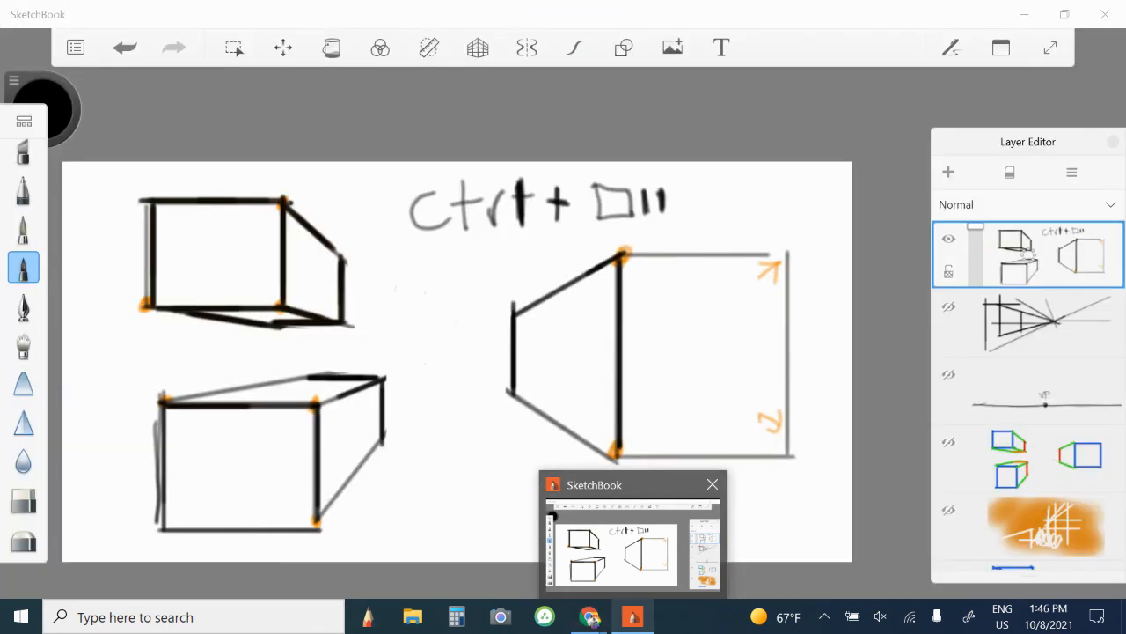
{"action": "mouse_move", "coordinate": [589, 616]}
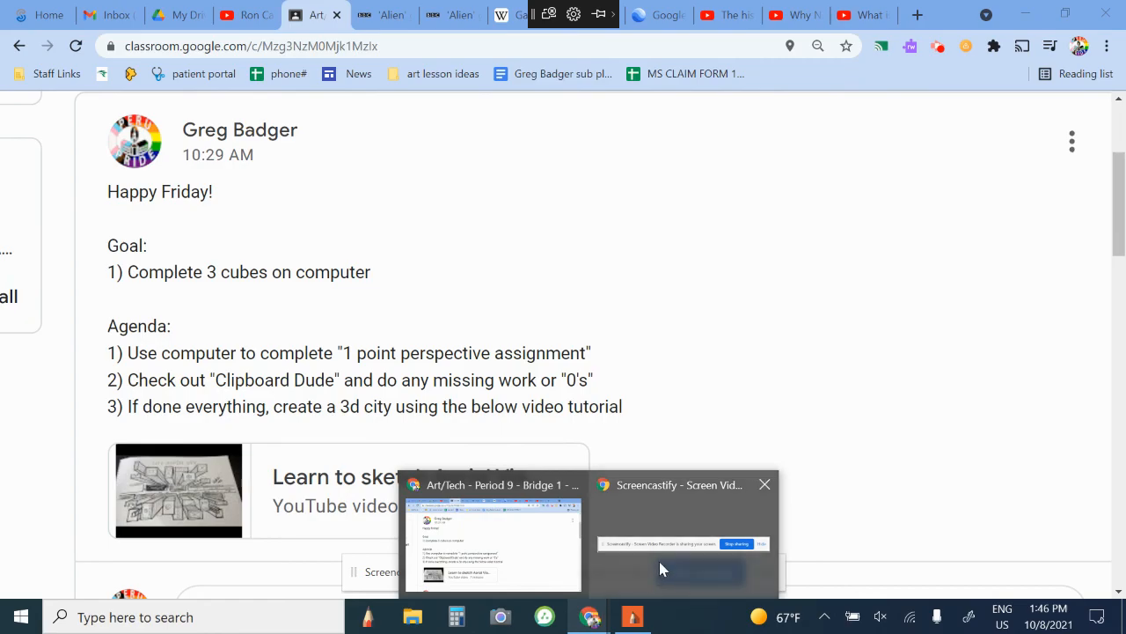